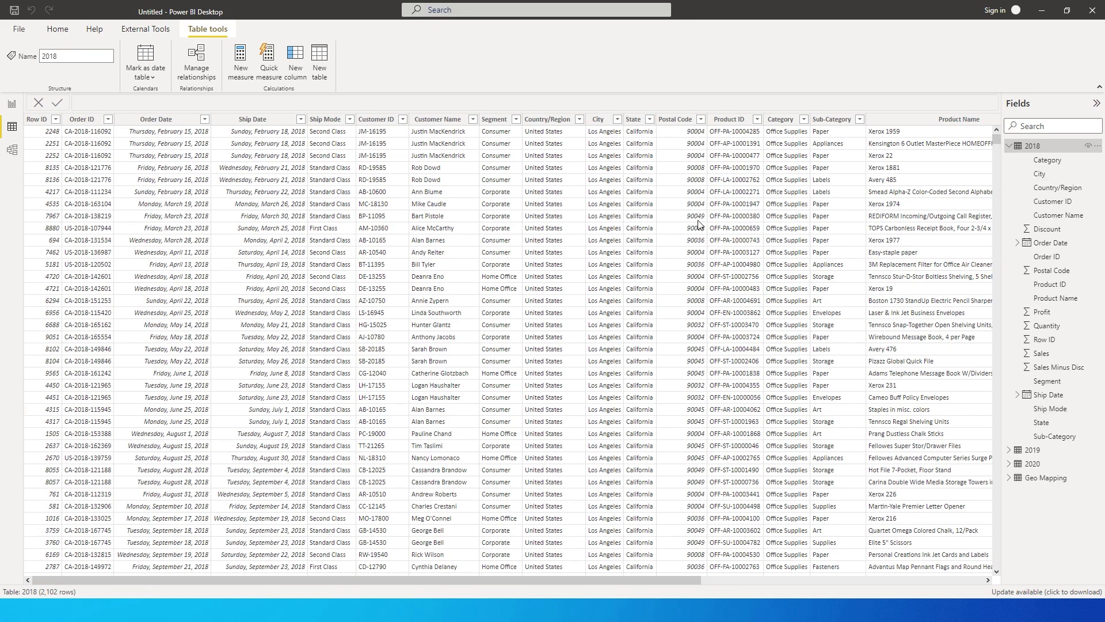
- Compare the 2018 table's City column values against the Geo Mapping table's data
left_click(610, 122)
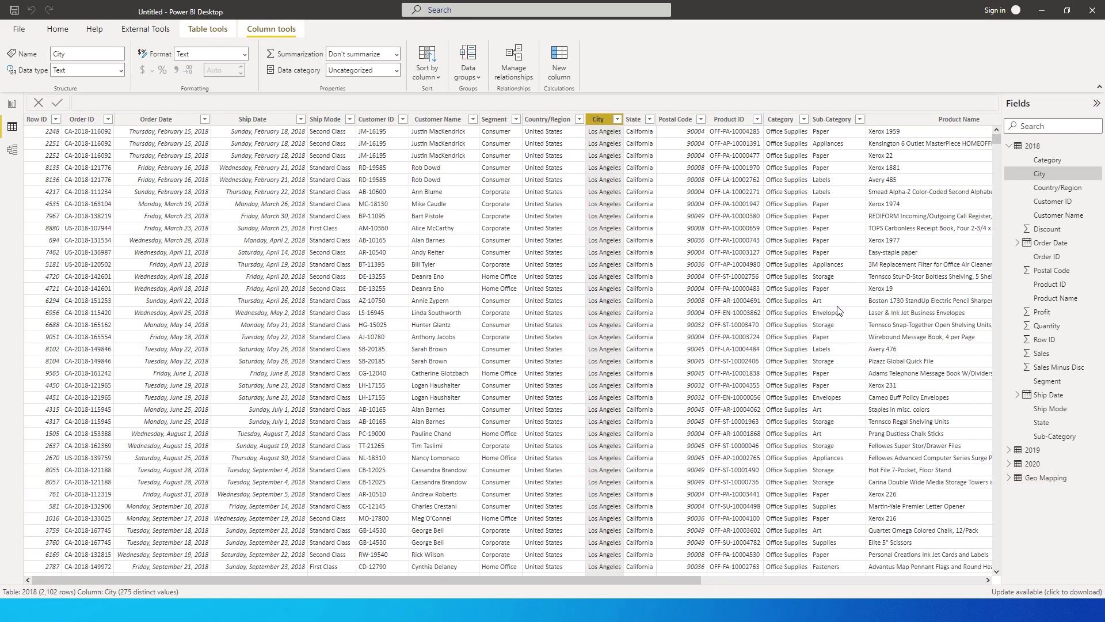
left_click(1056, 479)
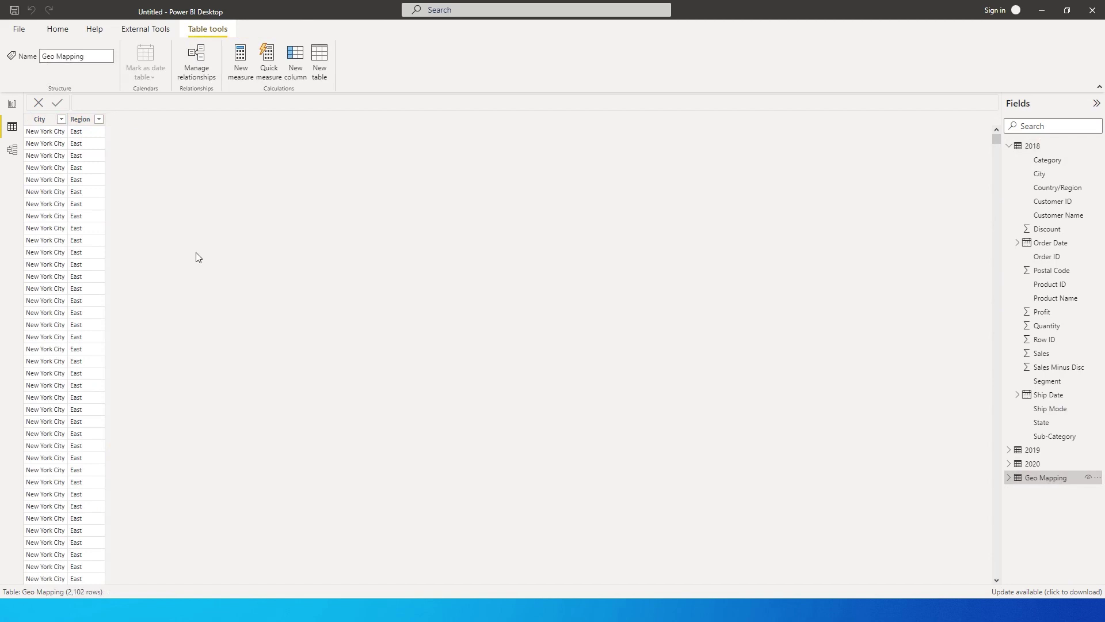
left_click(1041, 146)
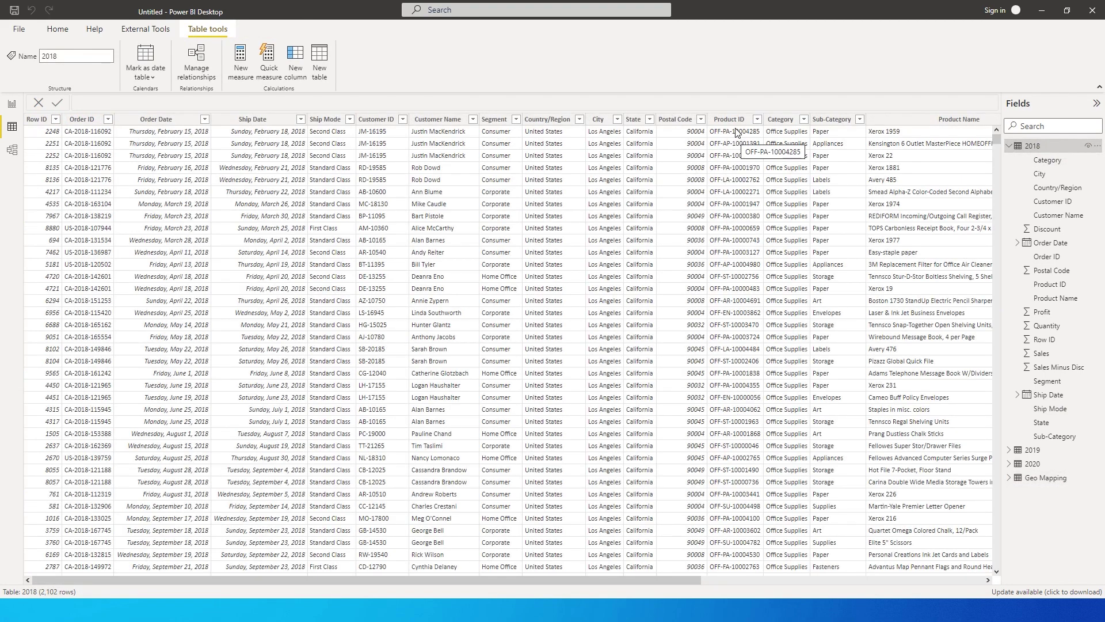
left_click(609, 119)
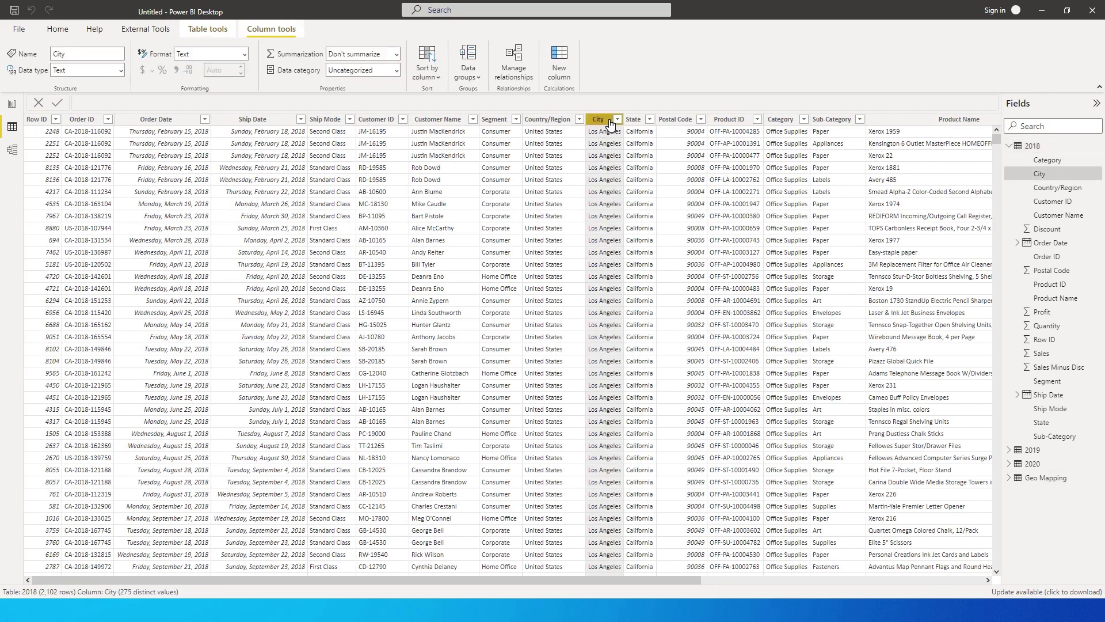
left_click(1017, 486)
- Browse the field lists of the 2018, 2019 and 2020 tables in the Fields pane
left_click(1010, 146)
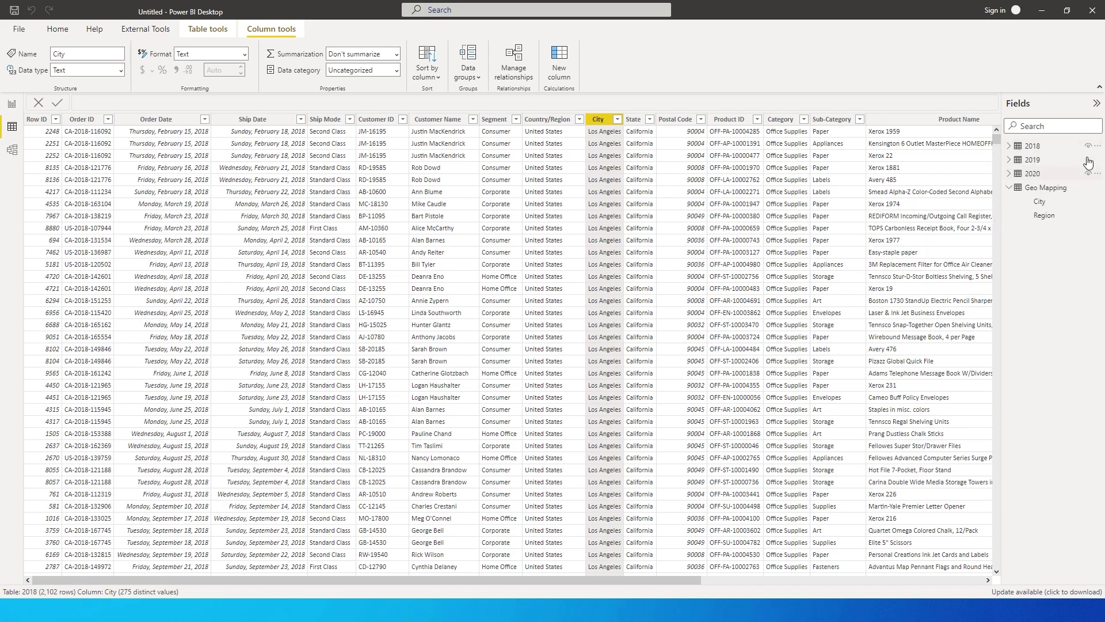
left_click(1010, 147)
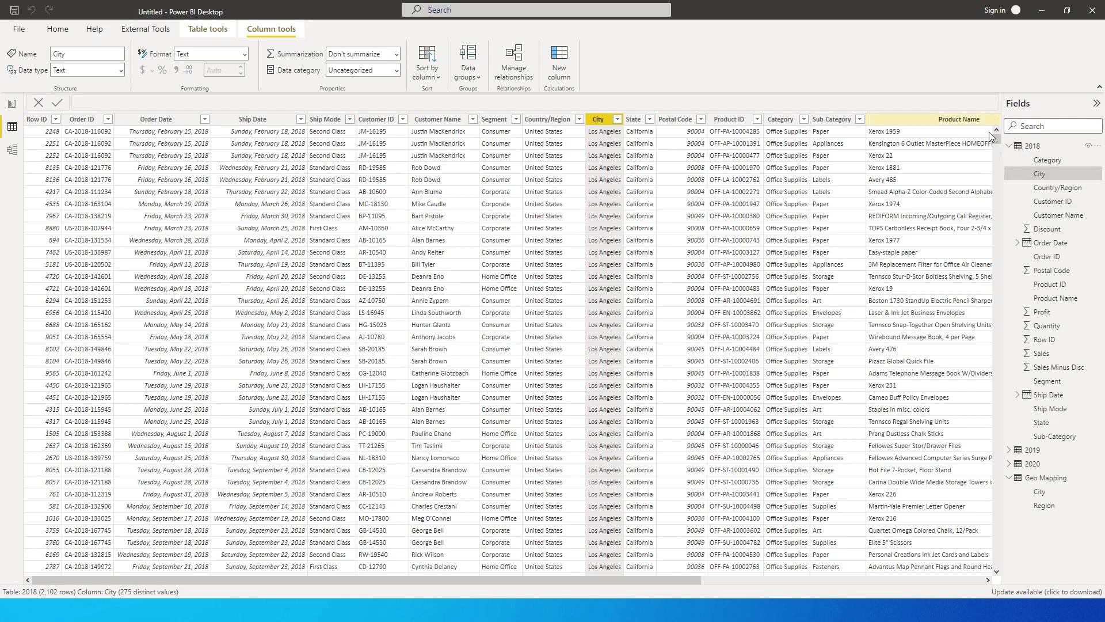
left_click(1010, 147)
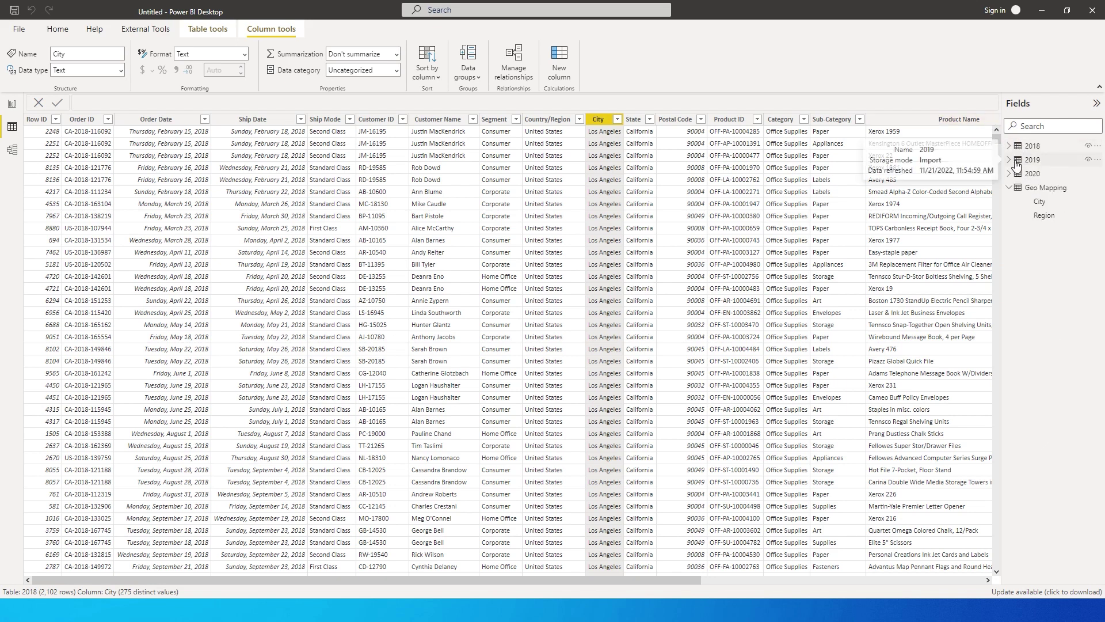
left_click(1015, 161)
left_click(1010, 160)
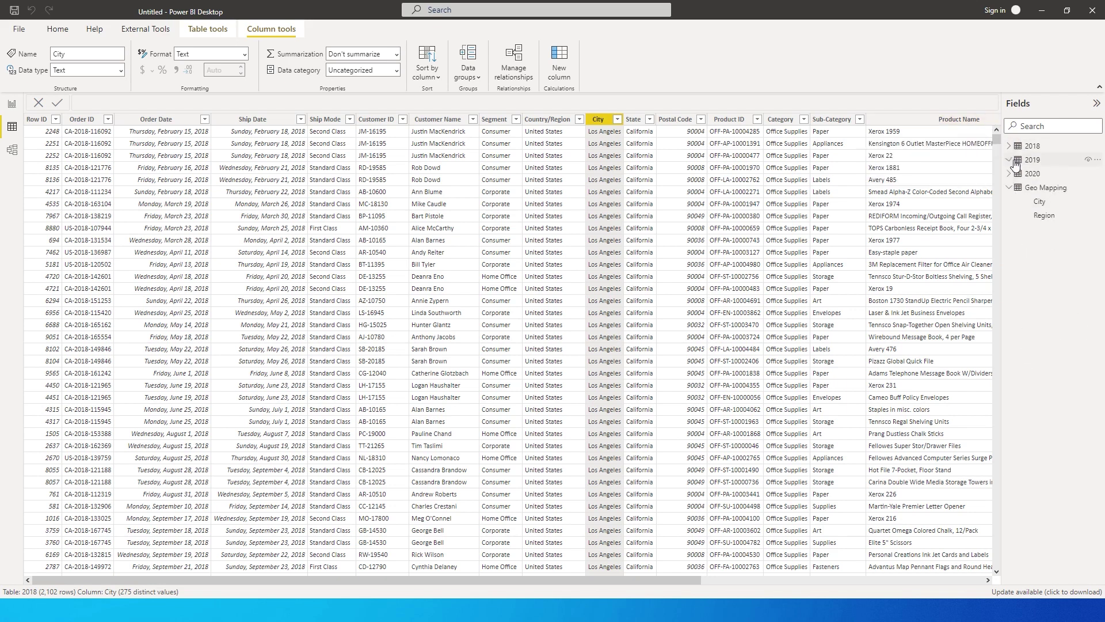
left_click(1013, 174)
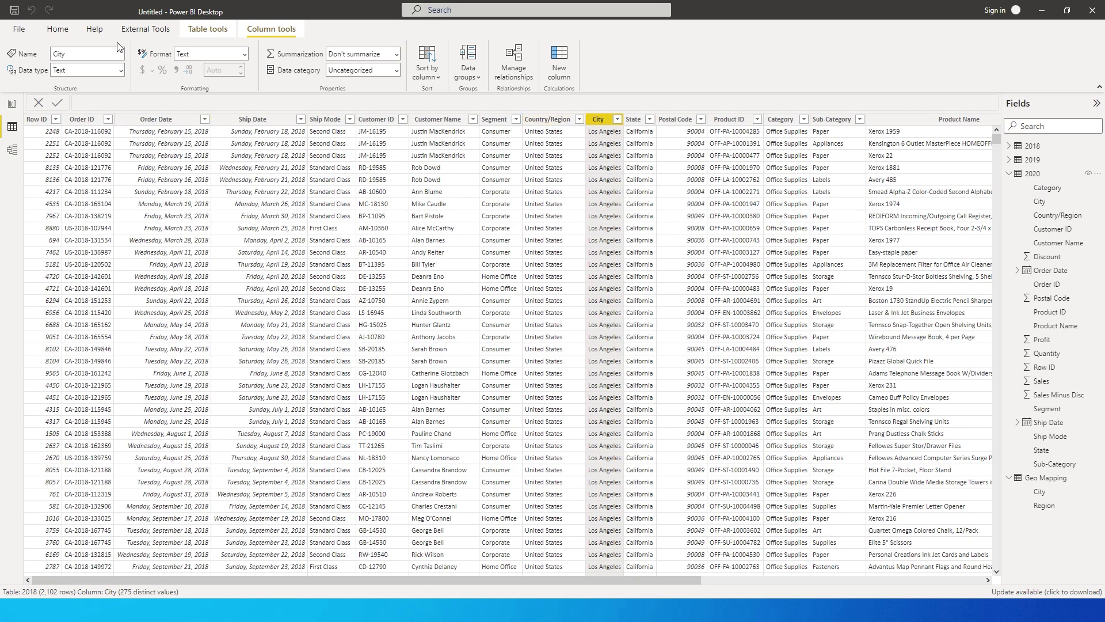
- Open the queries in the Power Query Editor through Transform data
left_click(57, 29)
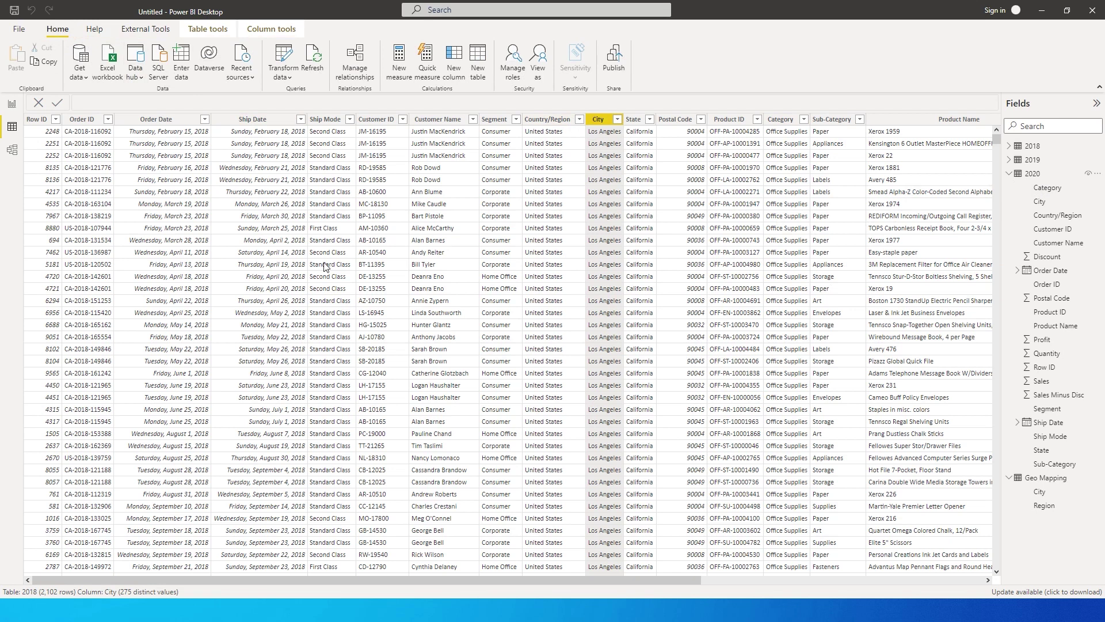
left_click(289, 80)
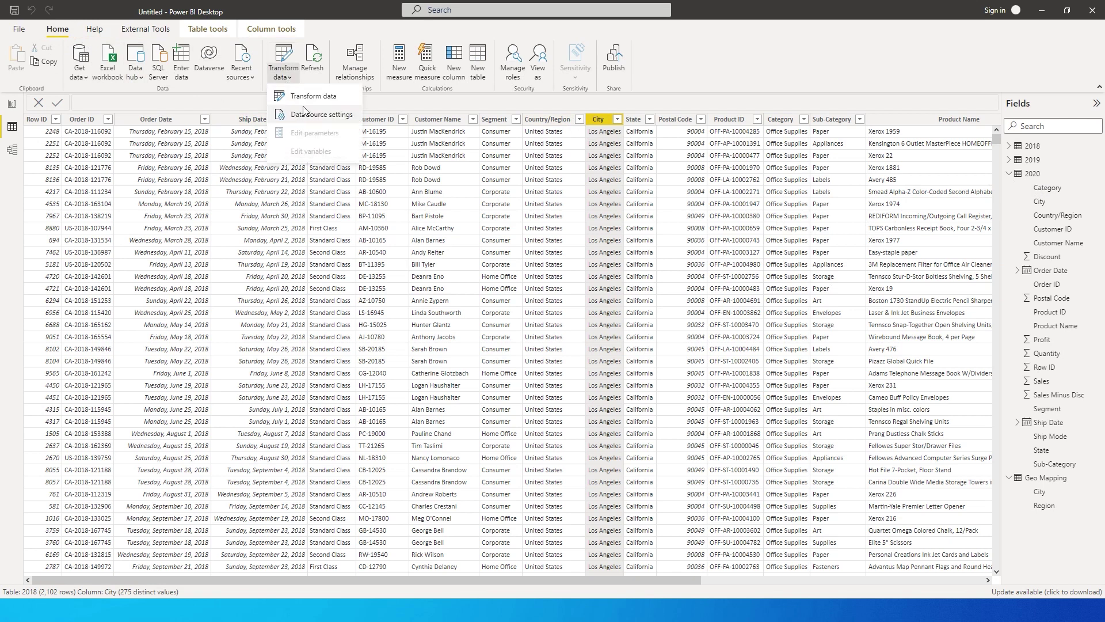
left_click(306, 97)
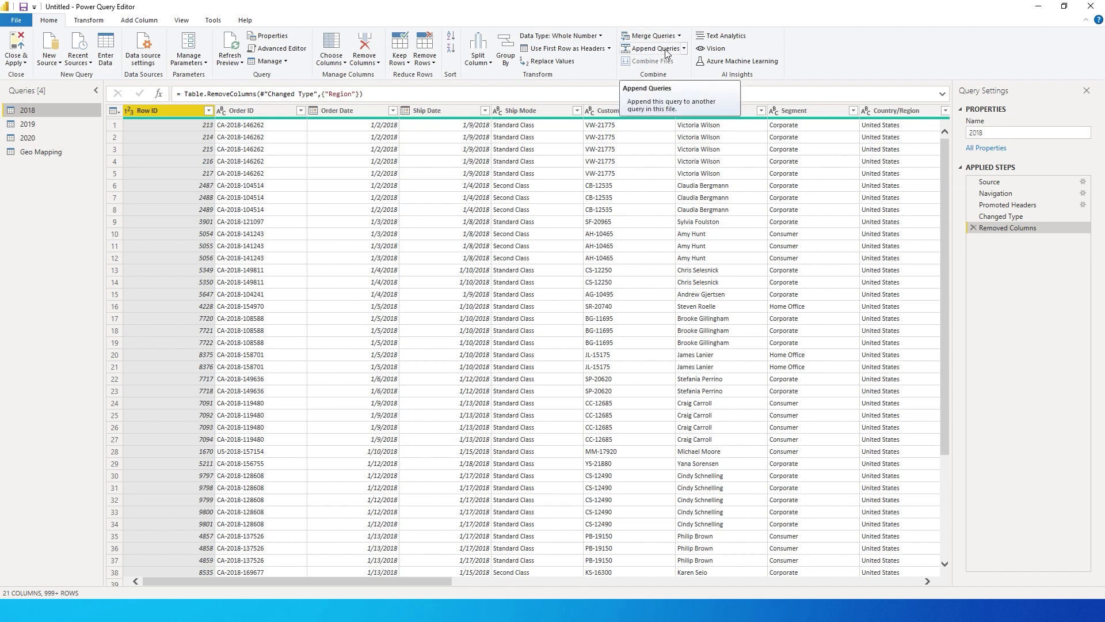
left_click(683, 50)
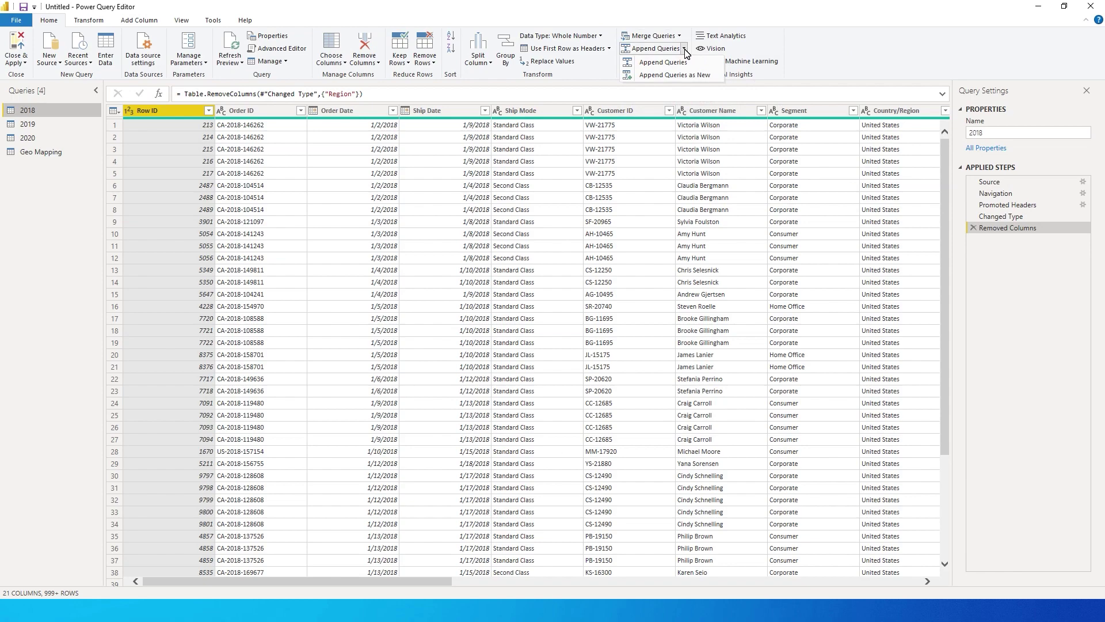
left_click(684, 50)
left_click(684, 50)
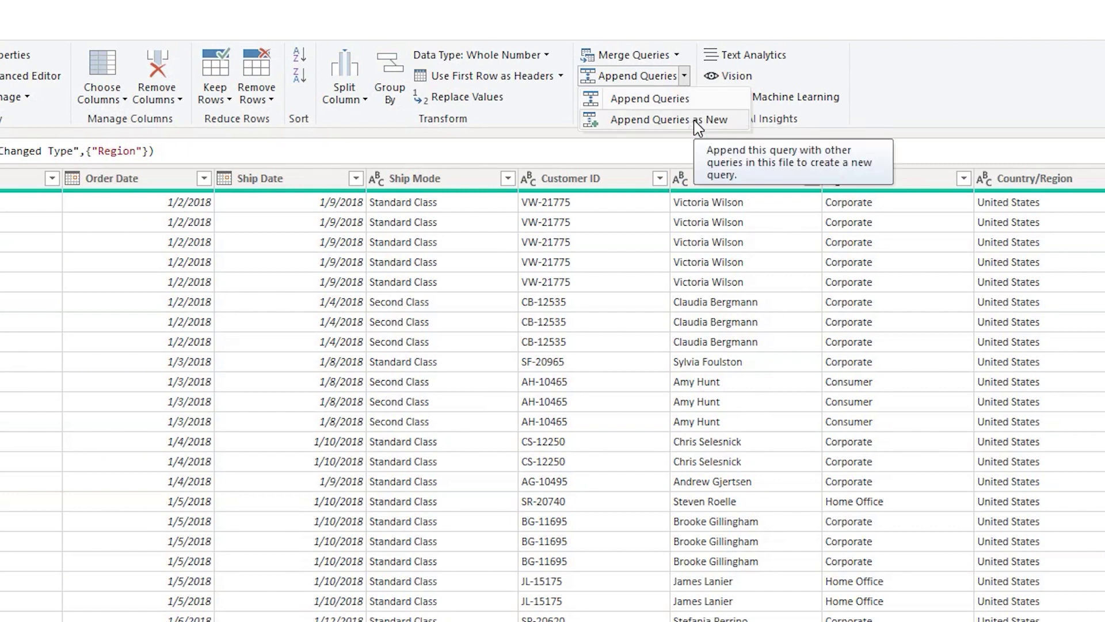
left_click(694, 107)
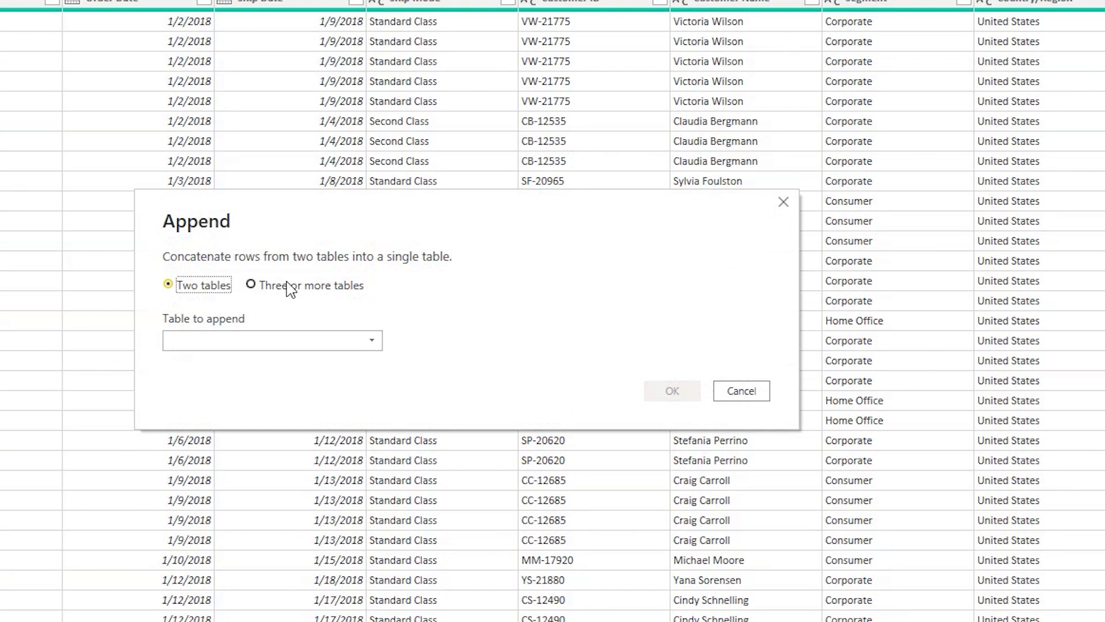
left_click(292, 286)
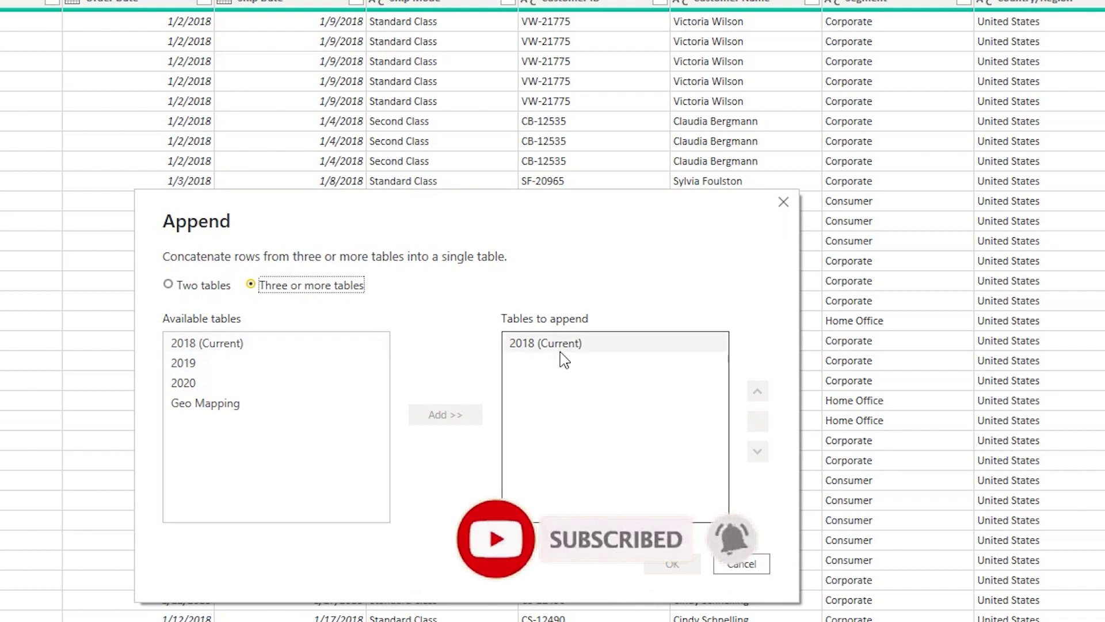
left_click(199, 363)
left_click(201, 383, "ctrl")
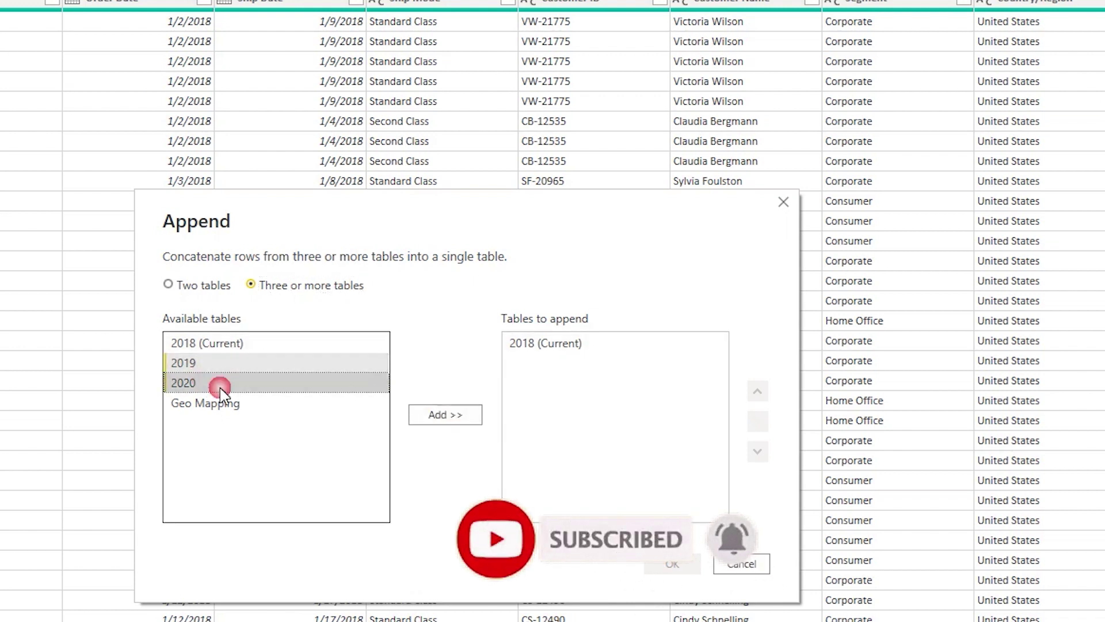
left_click(436, 415)
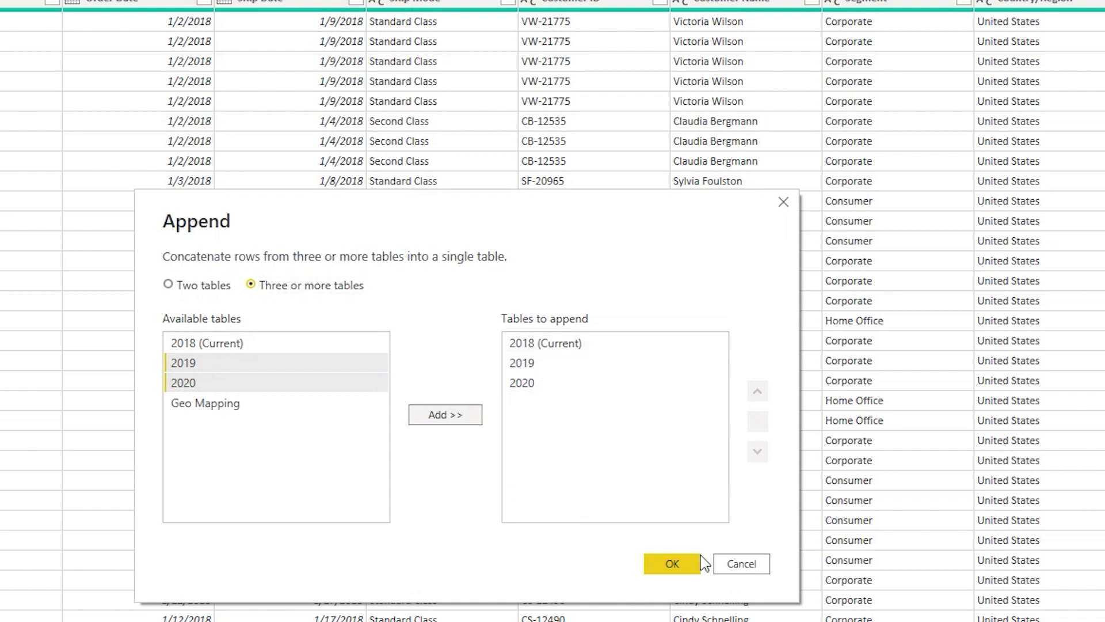
left_click(748, 568)
left_click(684, 0)
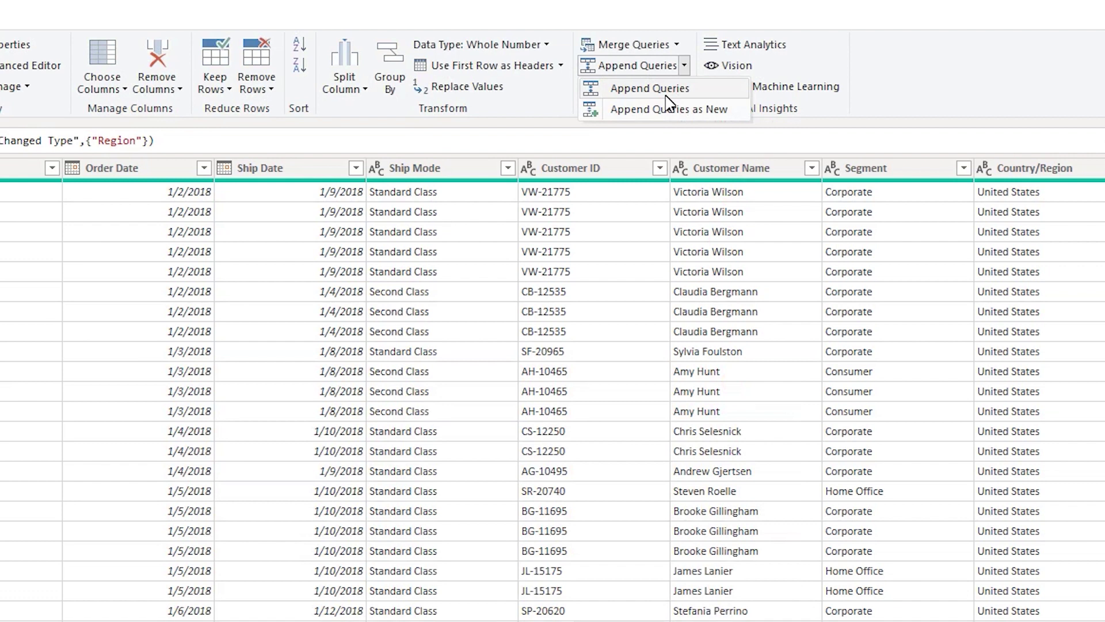
- Append 2018, 2019 and 2020 as a new Append1 query, dropping the duplicate 2018 entry
left_click(669, 110)
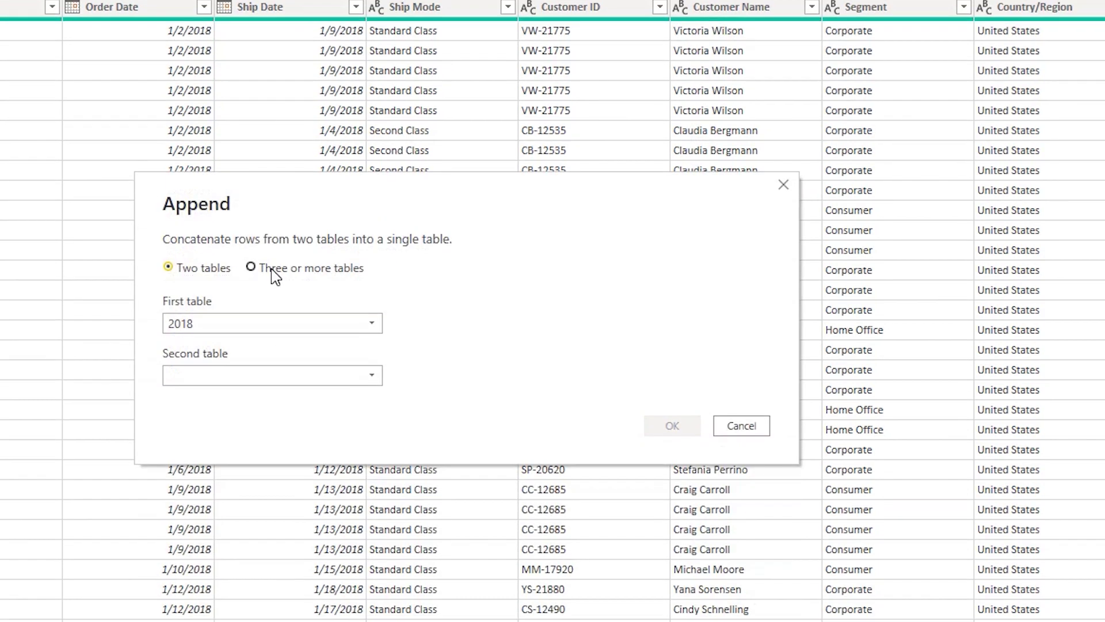
left_click(272, 432)
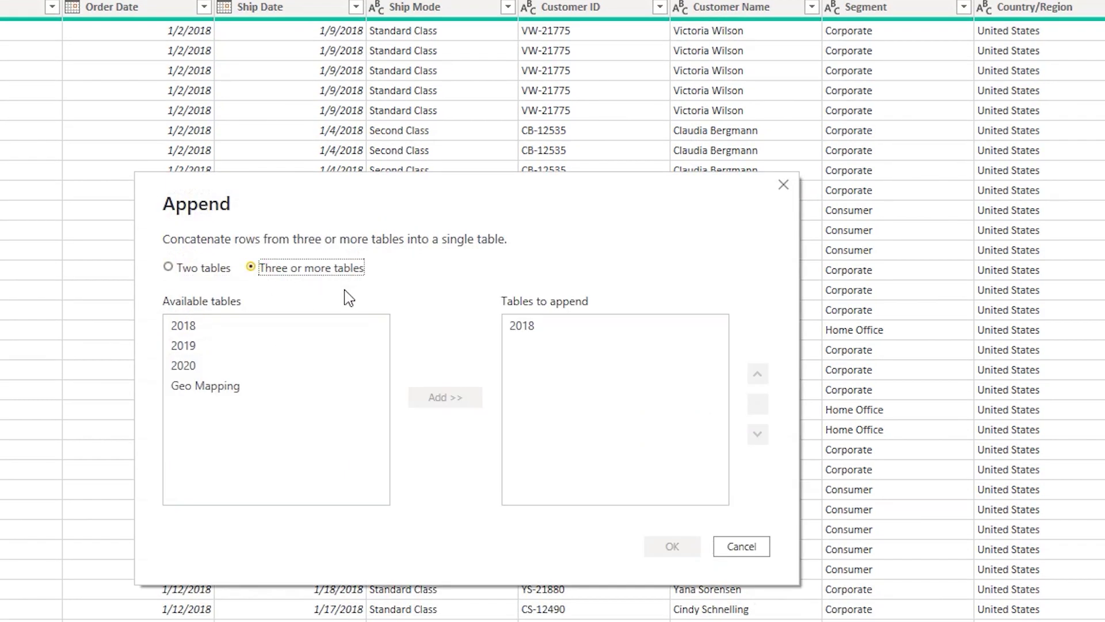
left_click(217, 332)
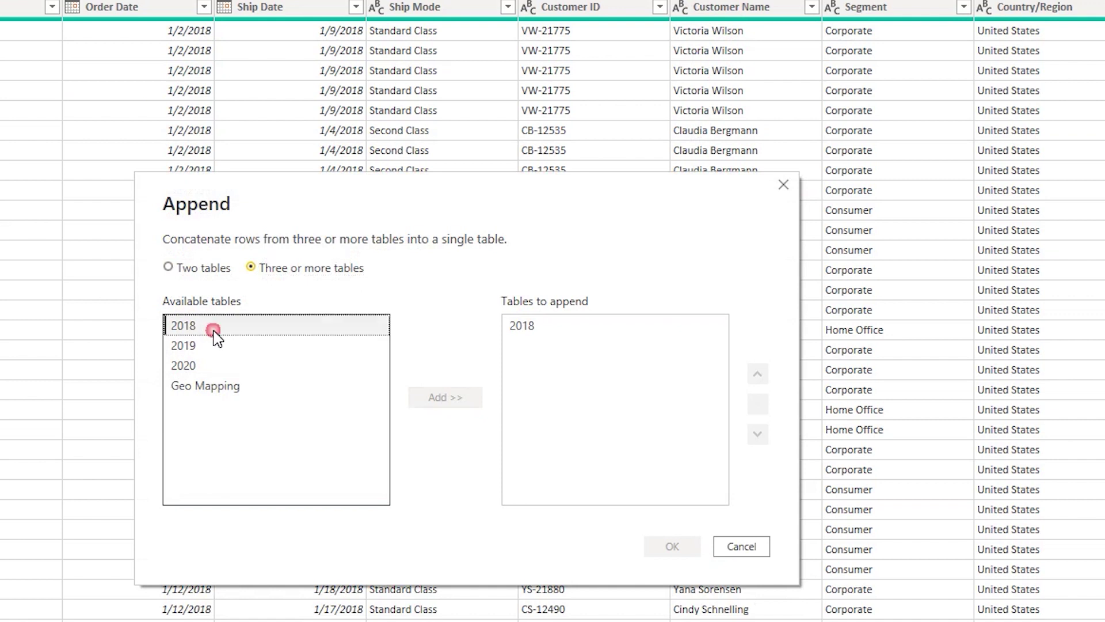
left_click(217, 367, "shift")
left_click(433, 399)
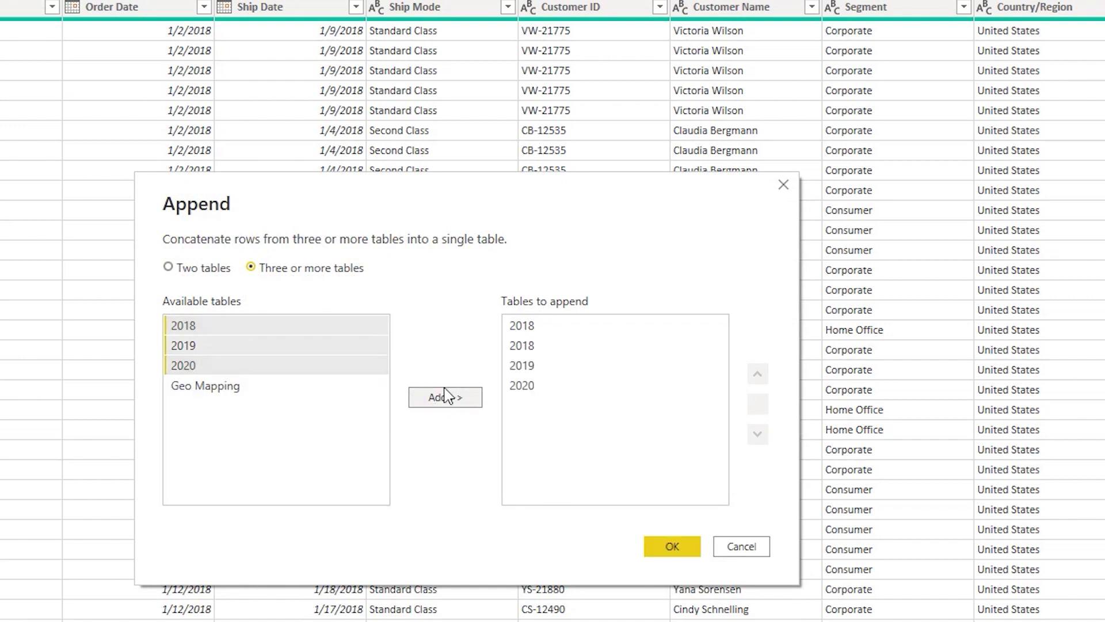
left_click(520, 326)
left_click(757, 404)
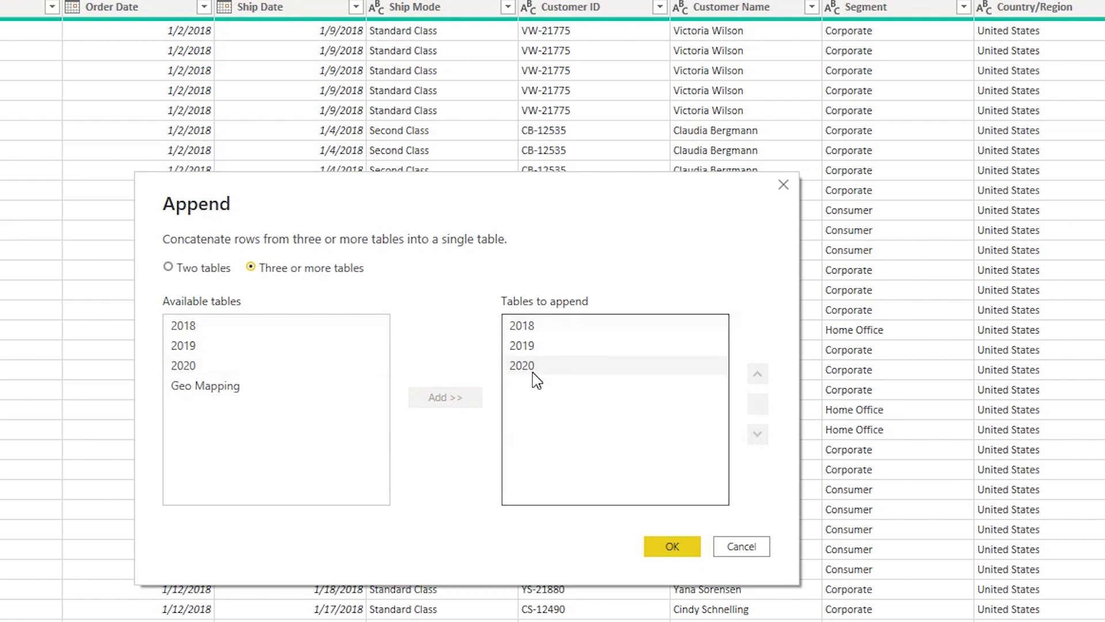
left_click(673, 548)
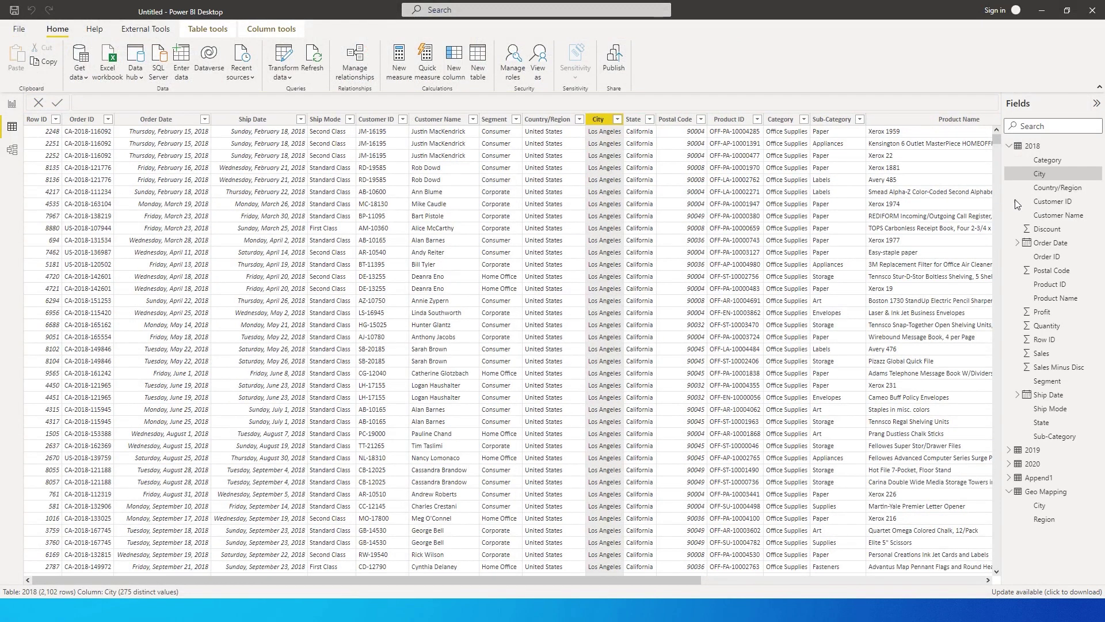
- View Append1's data, then put its Order Date (Year, Quarter, Month, Day) into a report table visual
left_click(1017, 147)
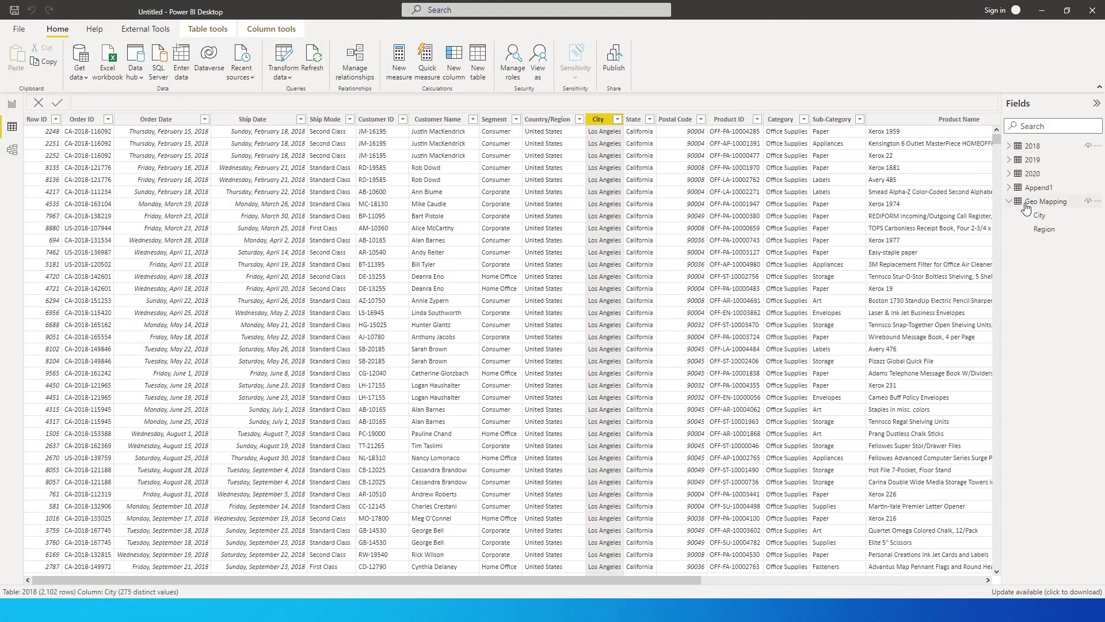
left_click(1040, 188)
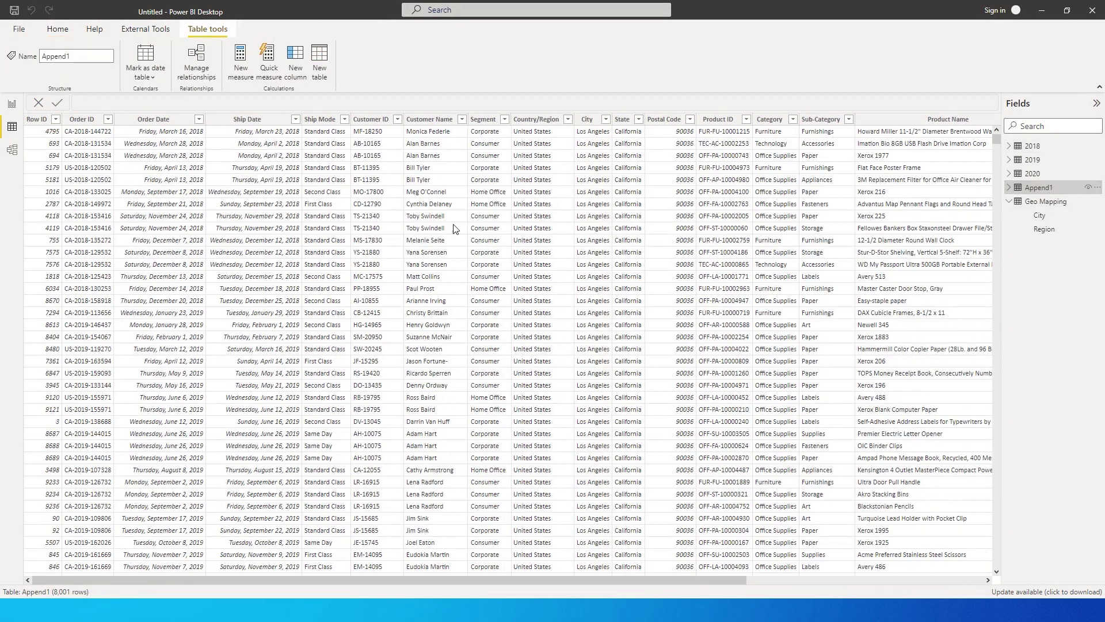
left_click(11, 103)
left_click(1009, 189)
left_click(1009, 189)
left_click(1009, 189)
left_click(1043, 285)
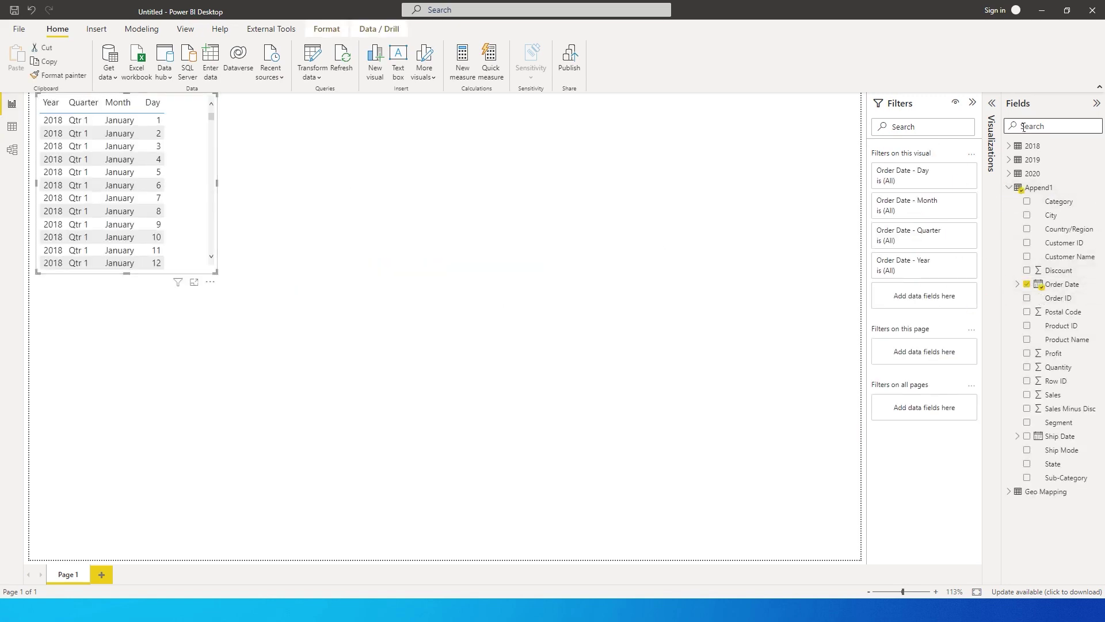
- Strip Quarter, Month and Day from the visual so only Year remains, and centre it
left_click(991, 103)
left_click(990, 321)
left_click(990, 322)
left_click(991, 321)
left_click_drag(148, 165, 234, 248)
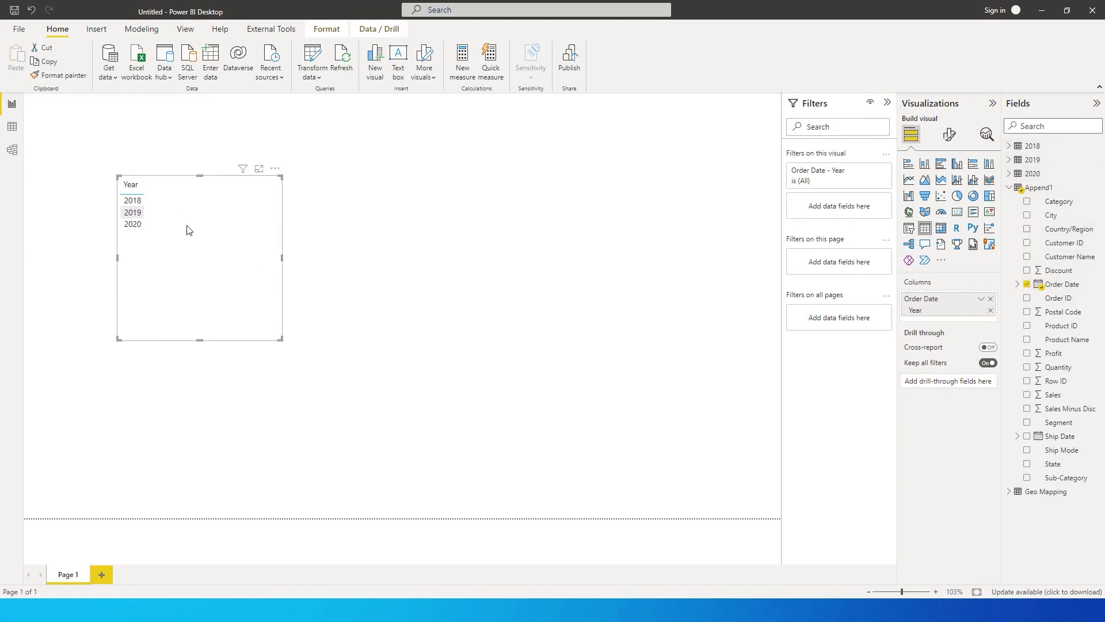
- Rename the Append1 table to Sales and delete the Year table visual
double_click(1048, 190)
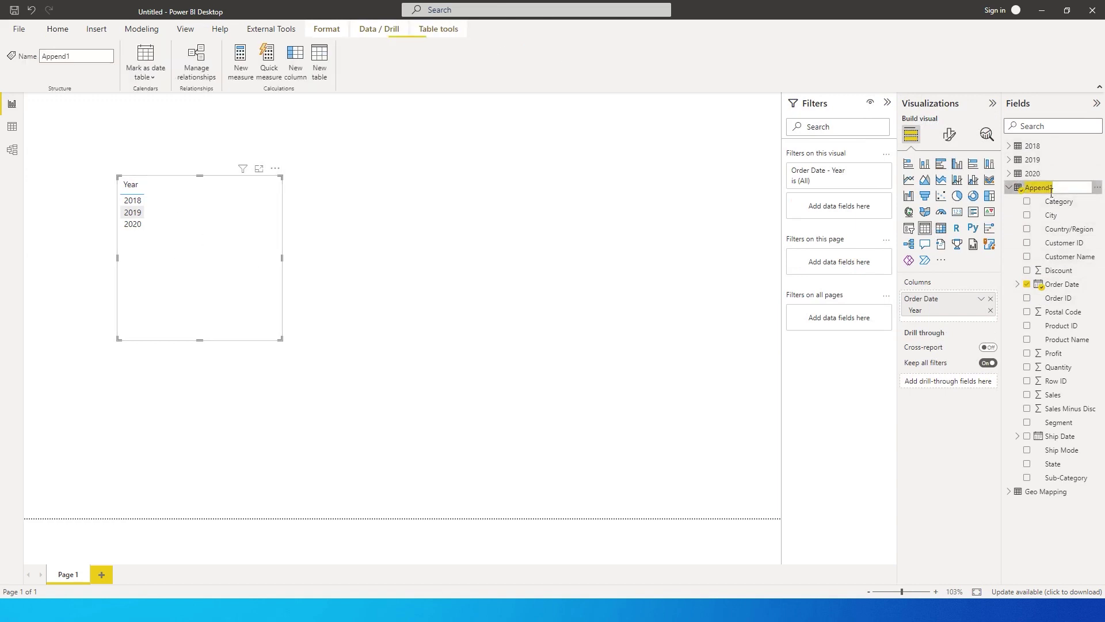
type("Sales")
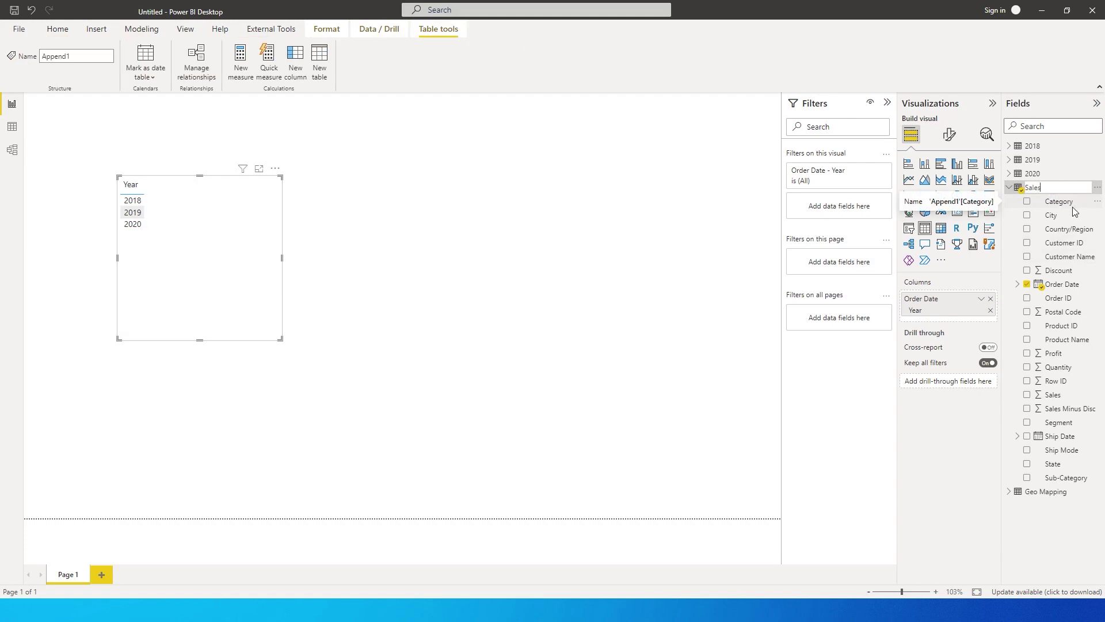
key("Return")
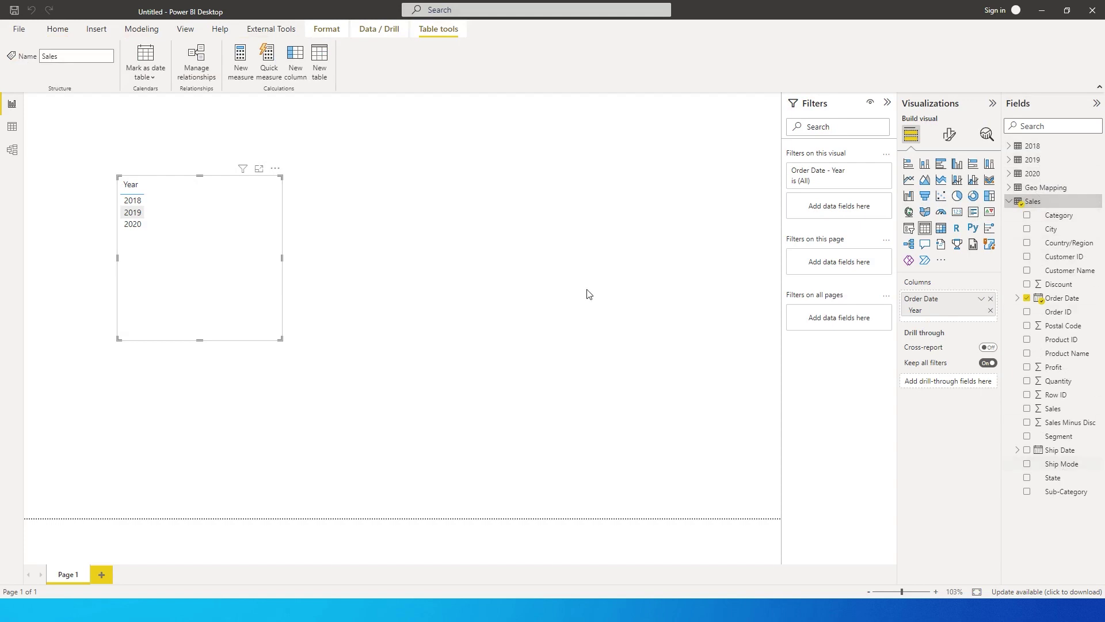
key("Delete")
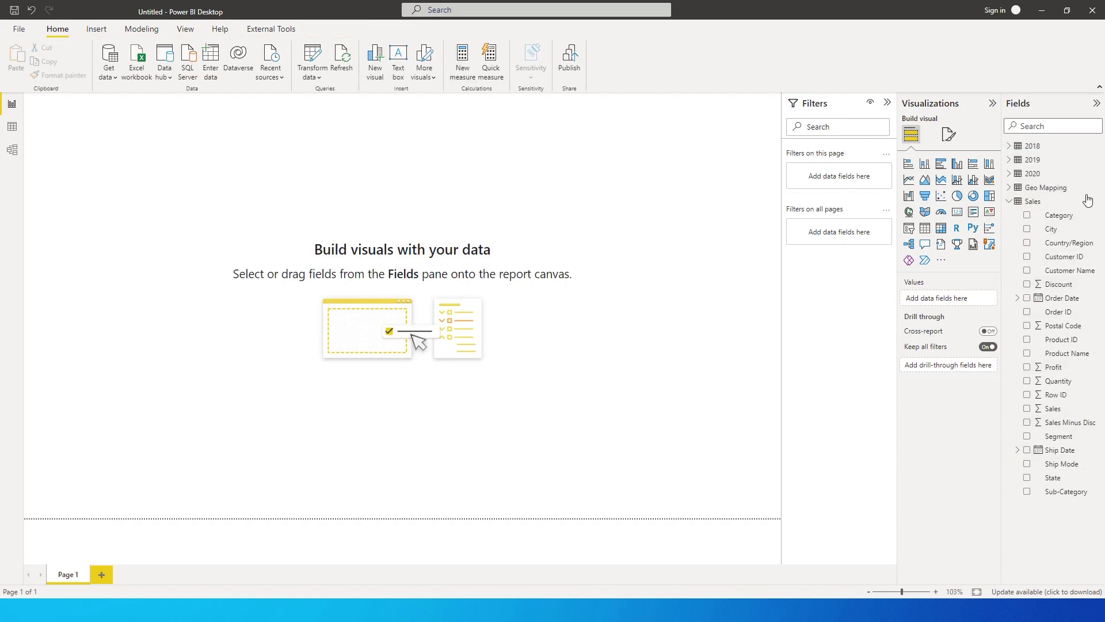
left_click(1036, 201)
- Edit the Sales query, review its columns and City, then view the Geo Mapping lookup table
left_click(1098, 201)
left_click(996, 277)
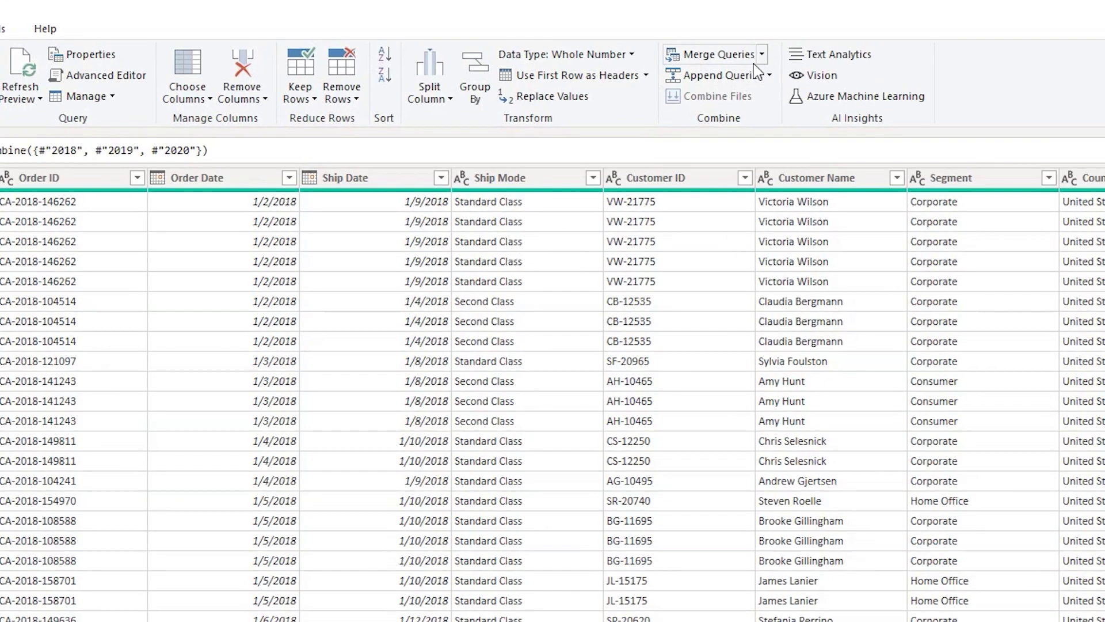
scroll(552, 403, "right", 15)
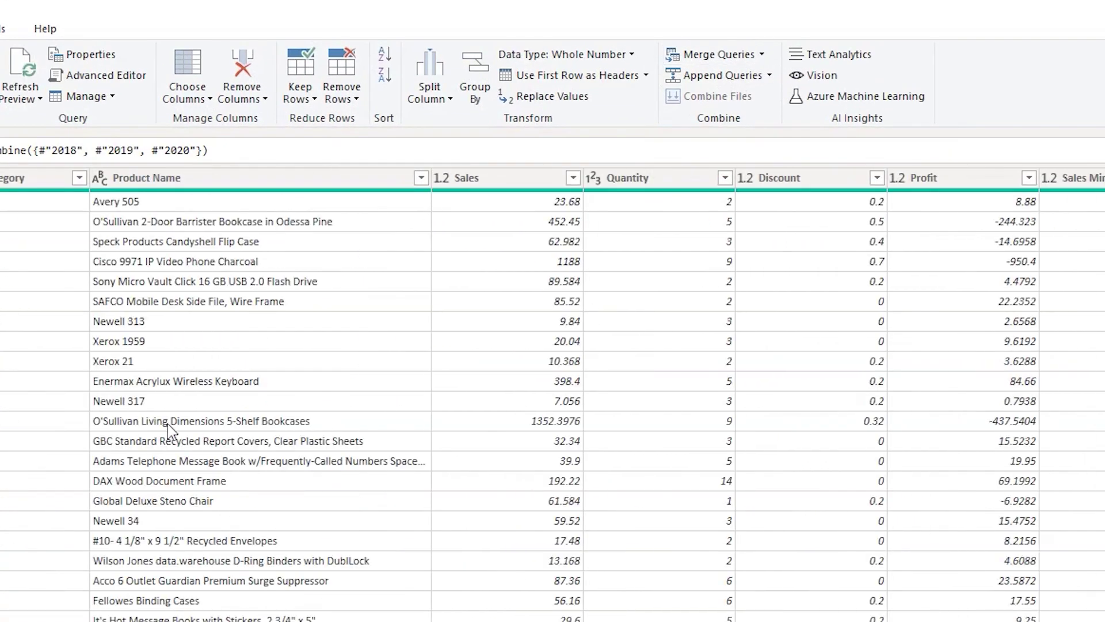
scroll(552, 403, "left", 10)
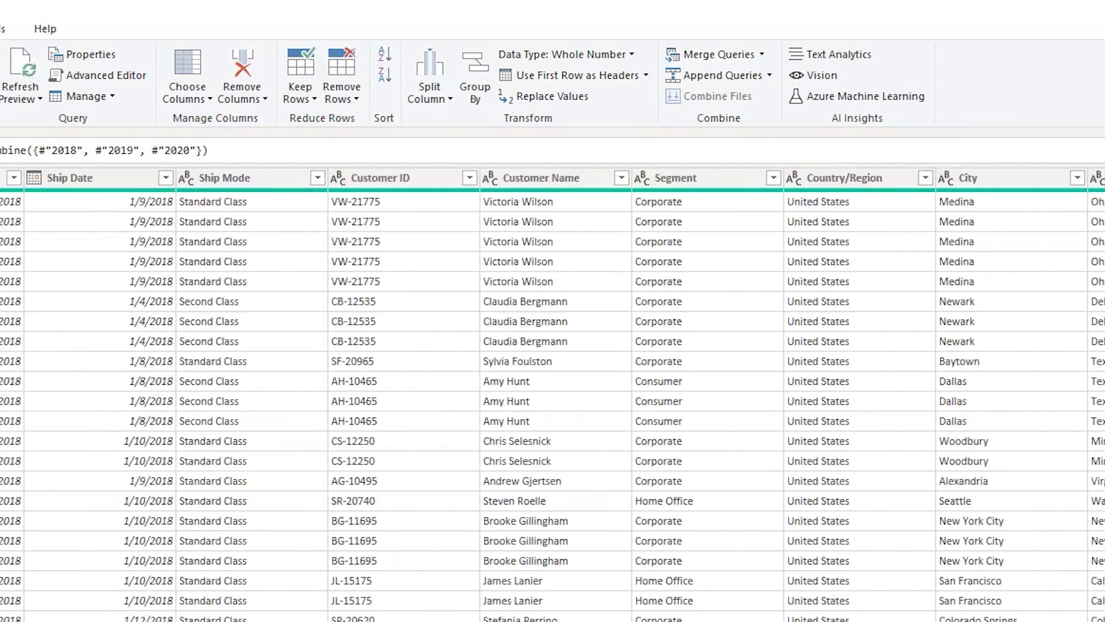
scroll(552, 403, "right", 5)
scroll(553, 403, "right", 5)
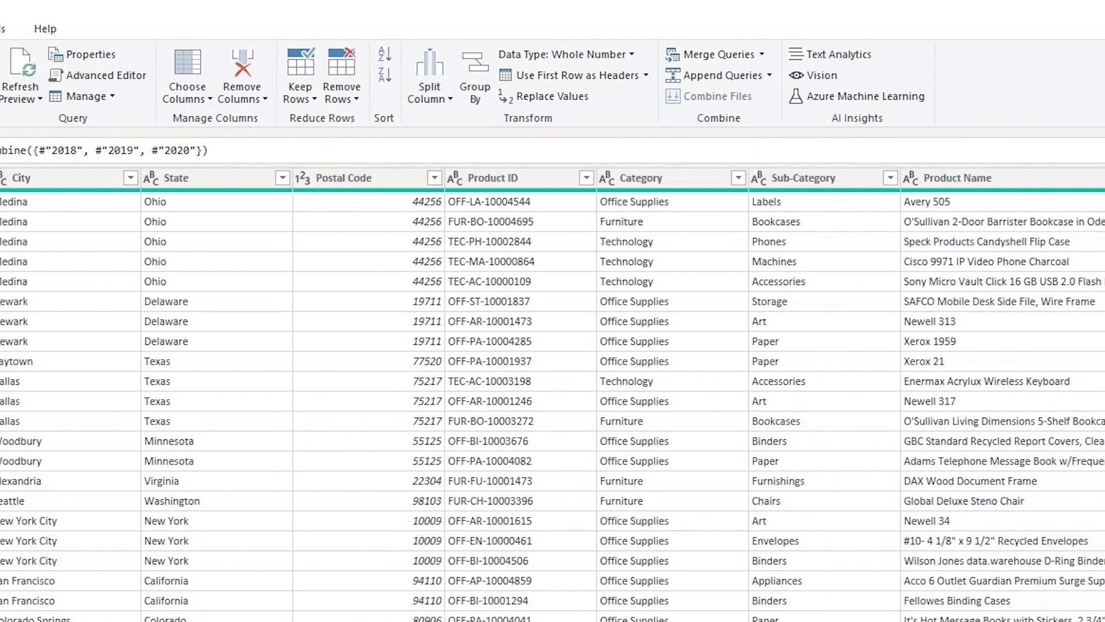
scroll(553, 403, "left", 2)
left_click(295, 183)
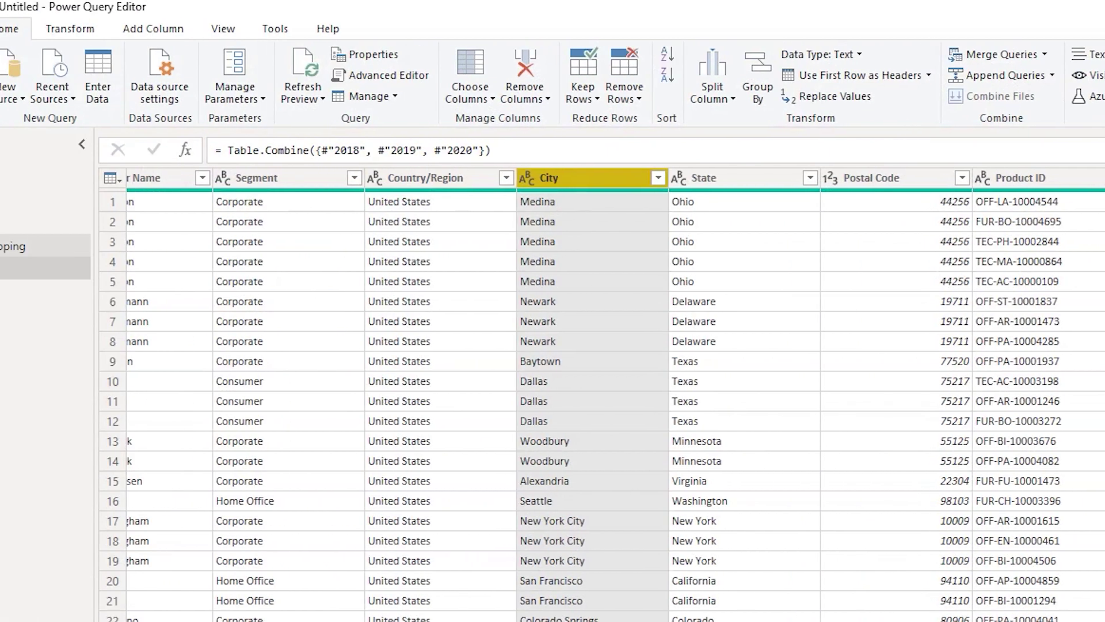
left_click(59, 246)
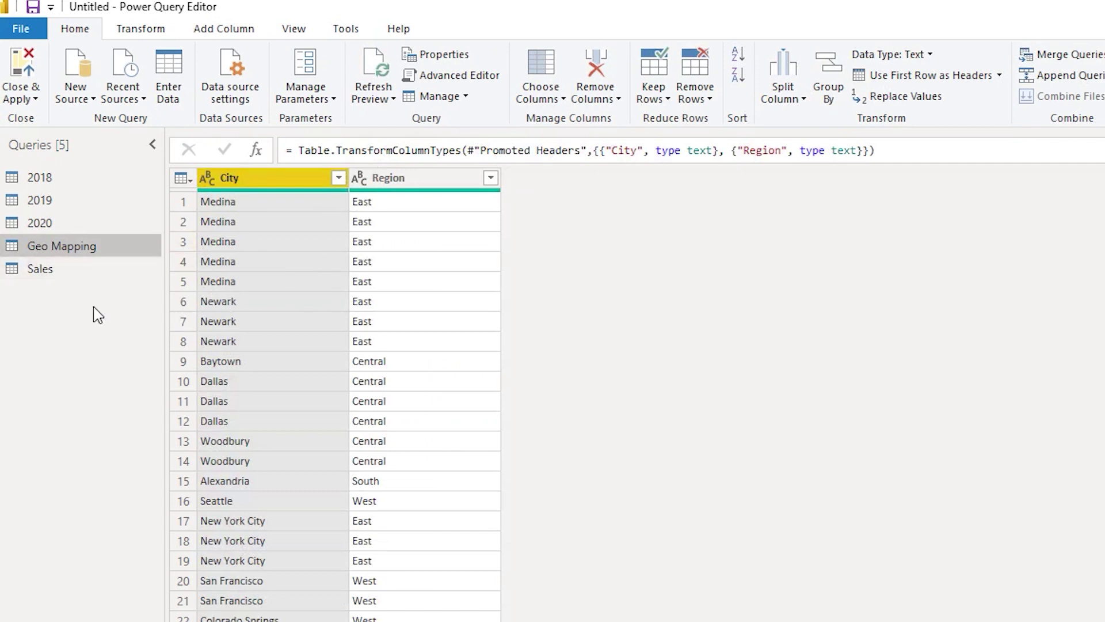
- Switch back to the Sales query and show the Merge Queries choices
left_click(44, 269)
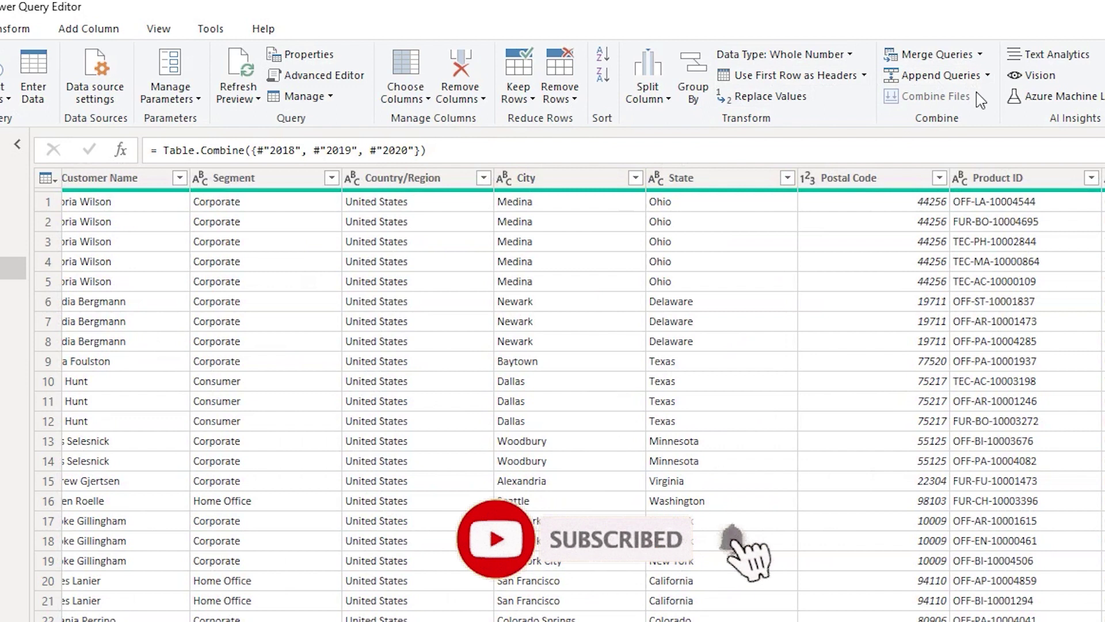
left_click(979, 54)
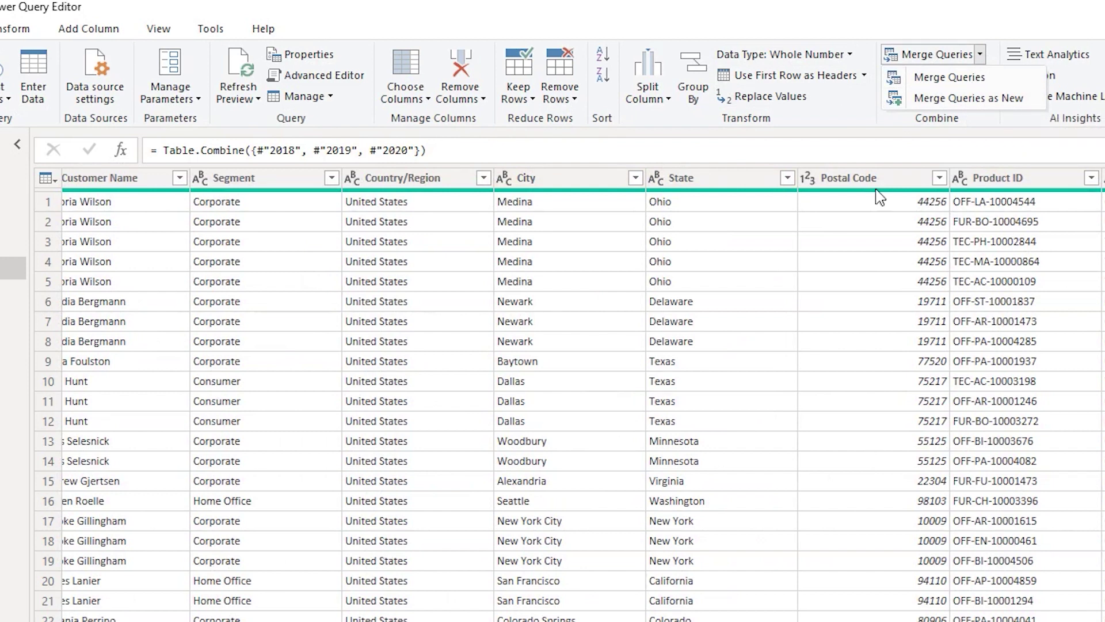
- Merge Sales with Geo Mapping on City using a Left Outer join (7111 of 8001 rows matched)
left_click(933, 83)
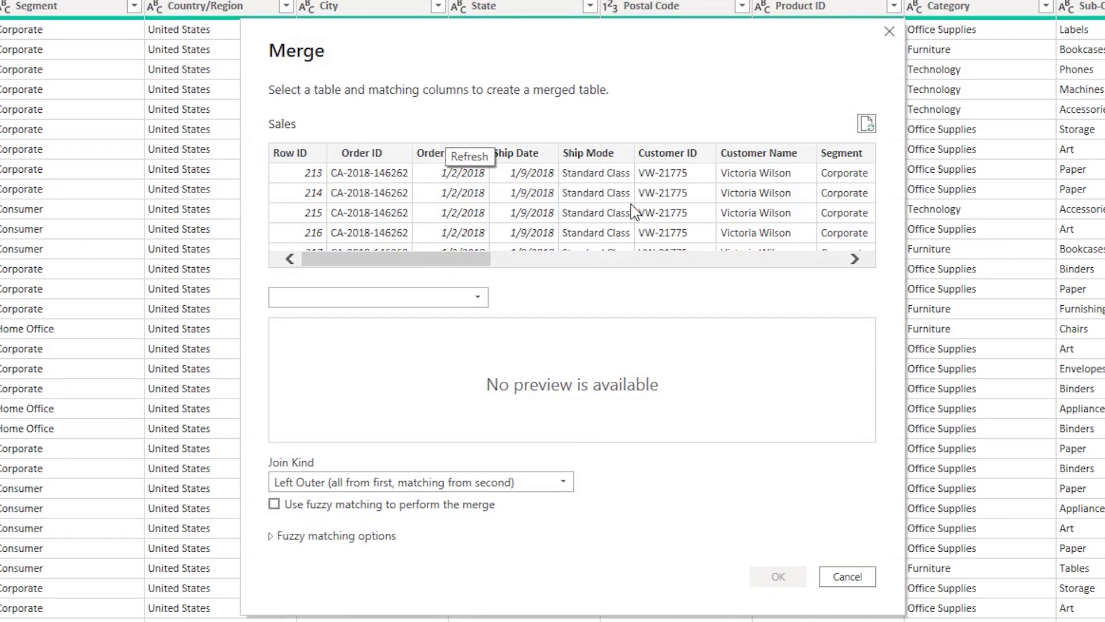
left_click_drag(451, 260, 612, 276)
left_click(482, 151)
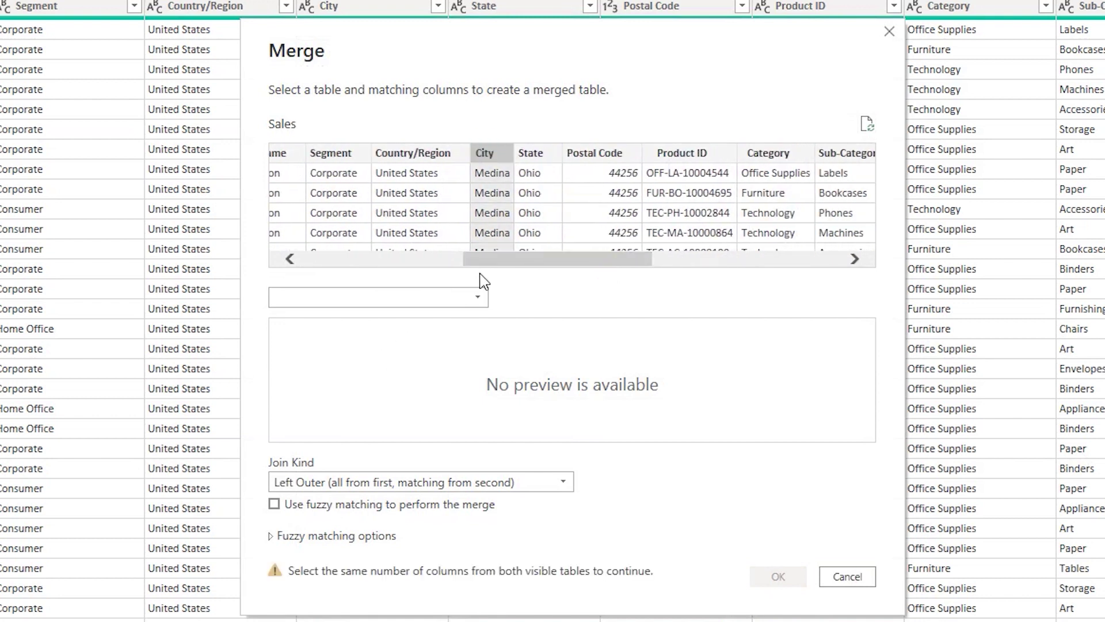
left_click(477, 297)
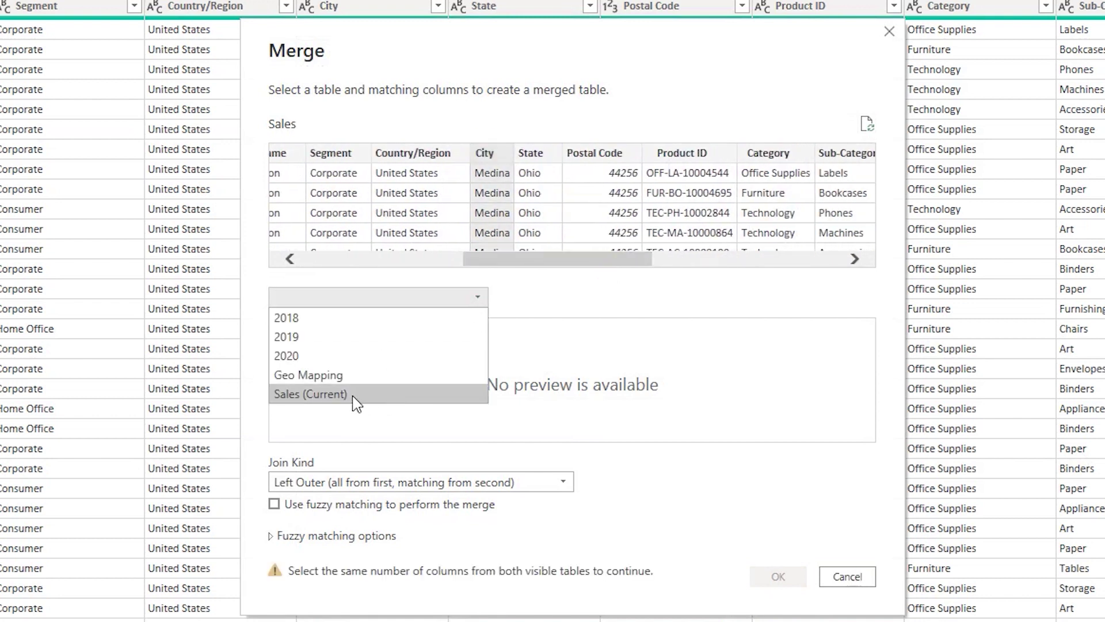
left_click(336, 377)
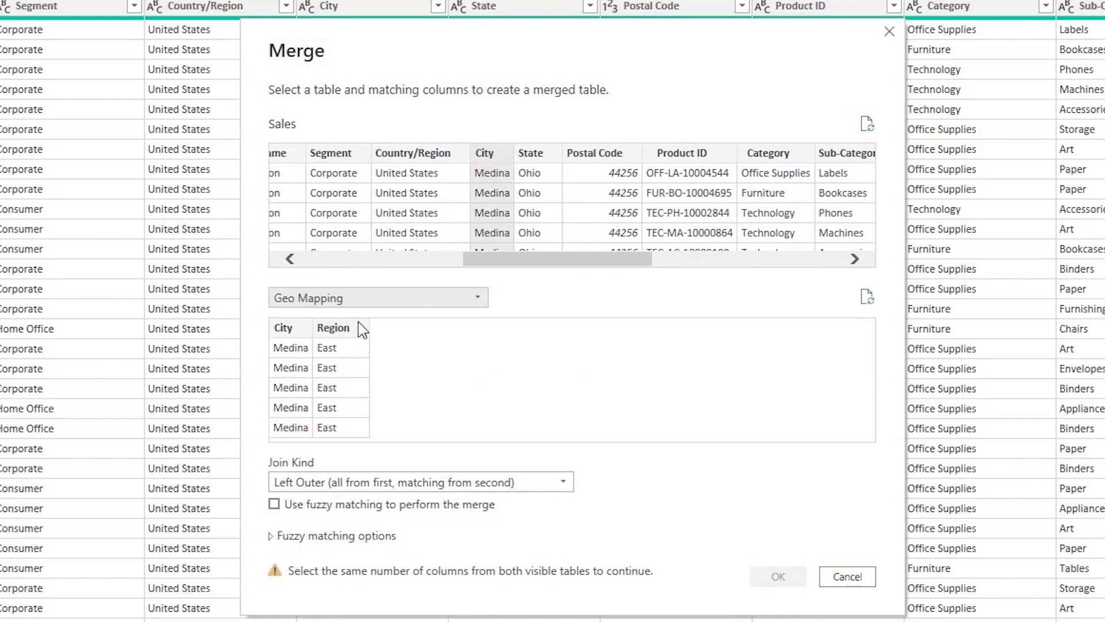
left_click(284, 327)
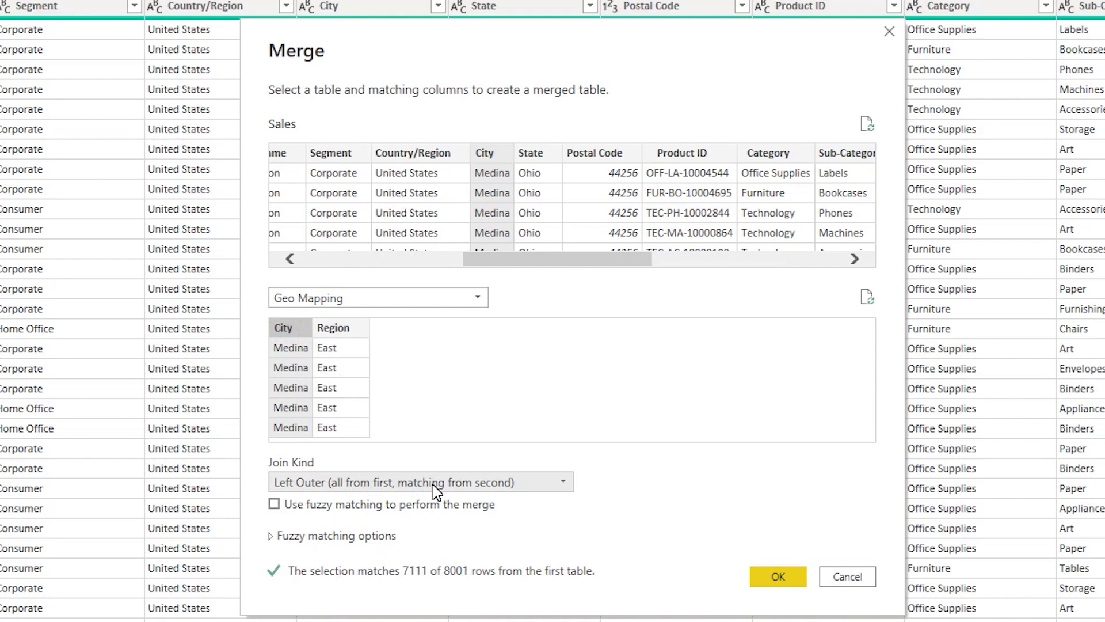
left_click(460, 488)
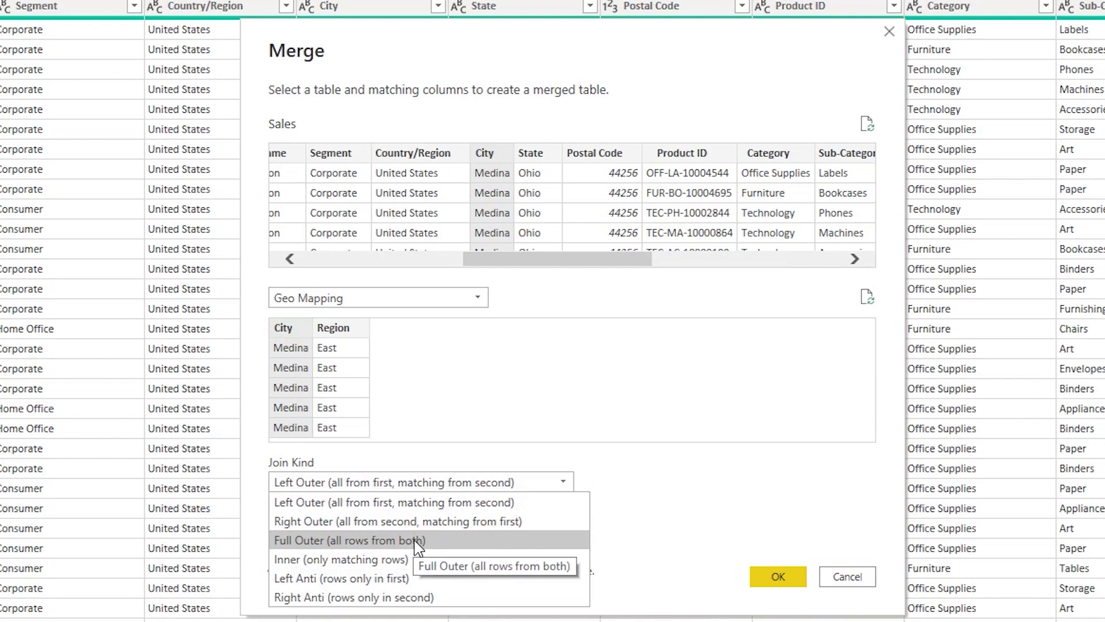
left_click(424, 502)
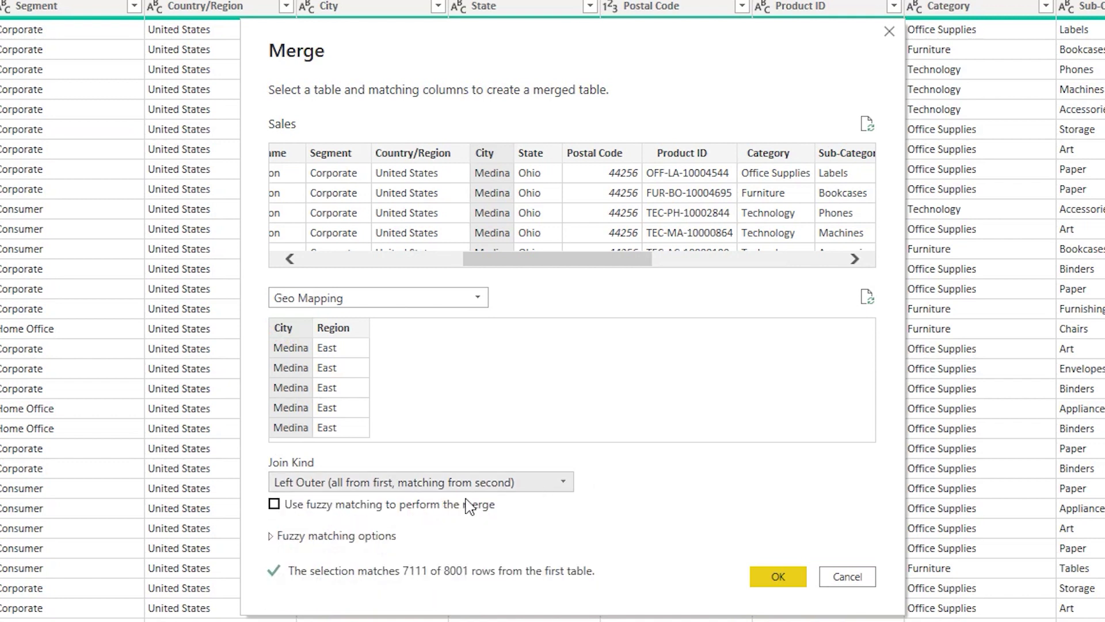
left_click(414, 487)
left_click(343, 503)
left_click(778, 576)
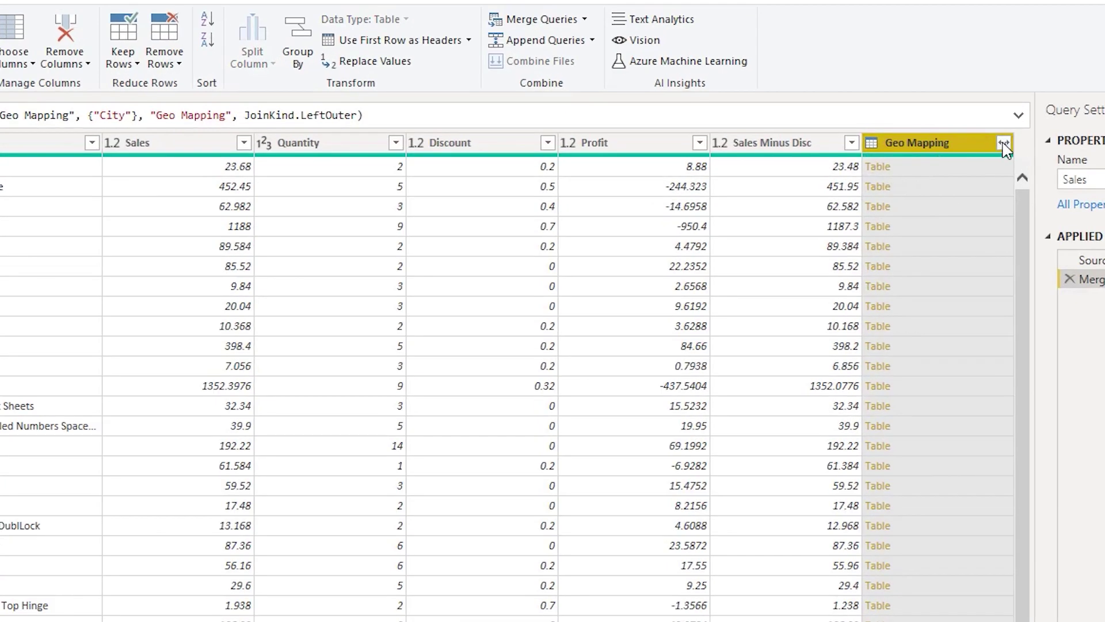
- Expand the Geo Mapping column to bring in only Region as Geo Mapping.Region
left_click(1003, 144)
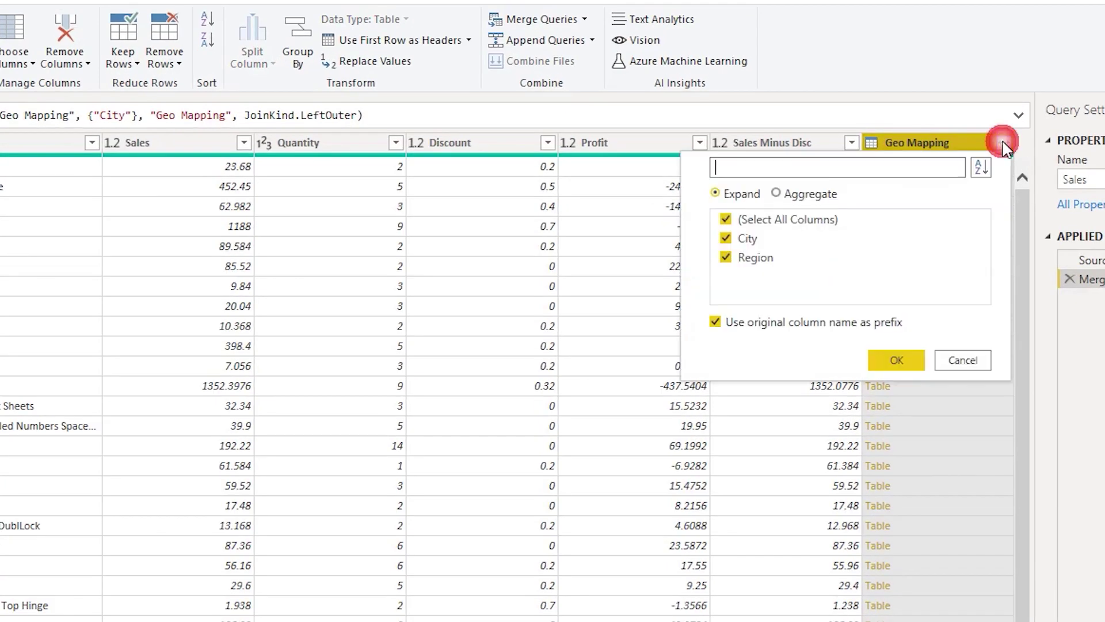
left_click(730, 221)
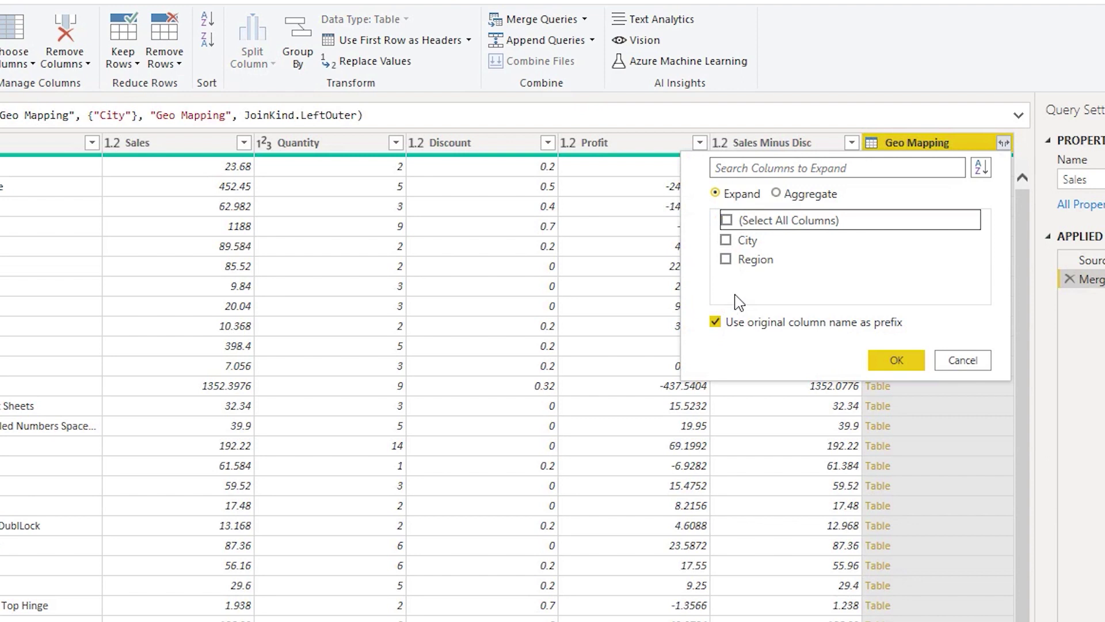
left_click(726, 258)
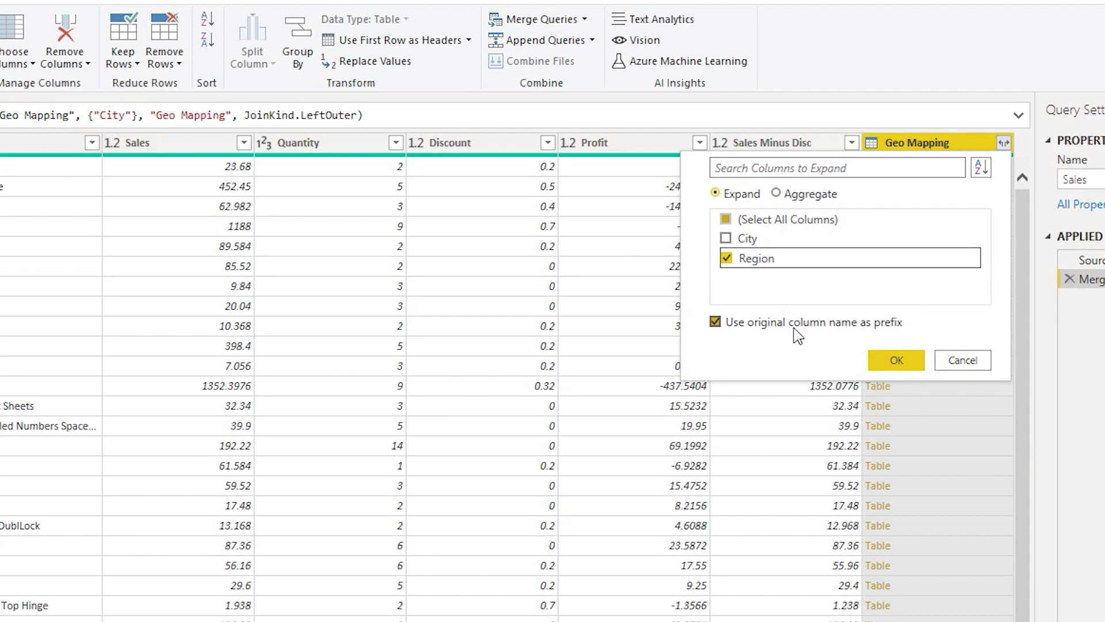
left_click(898, 361)
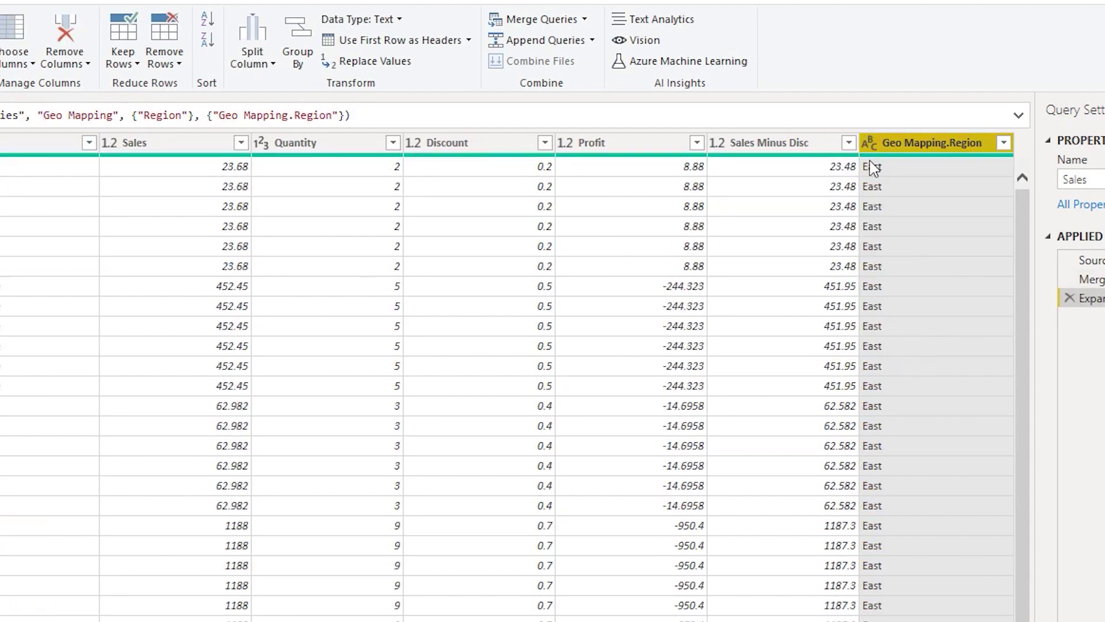
- Filter Geo Mapping.Region to (null) only and scroll through the unmatched city rows
mouse_move(970, 159)
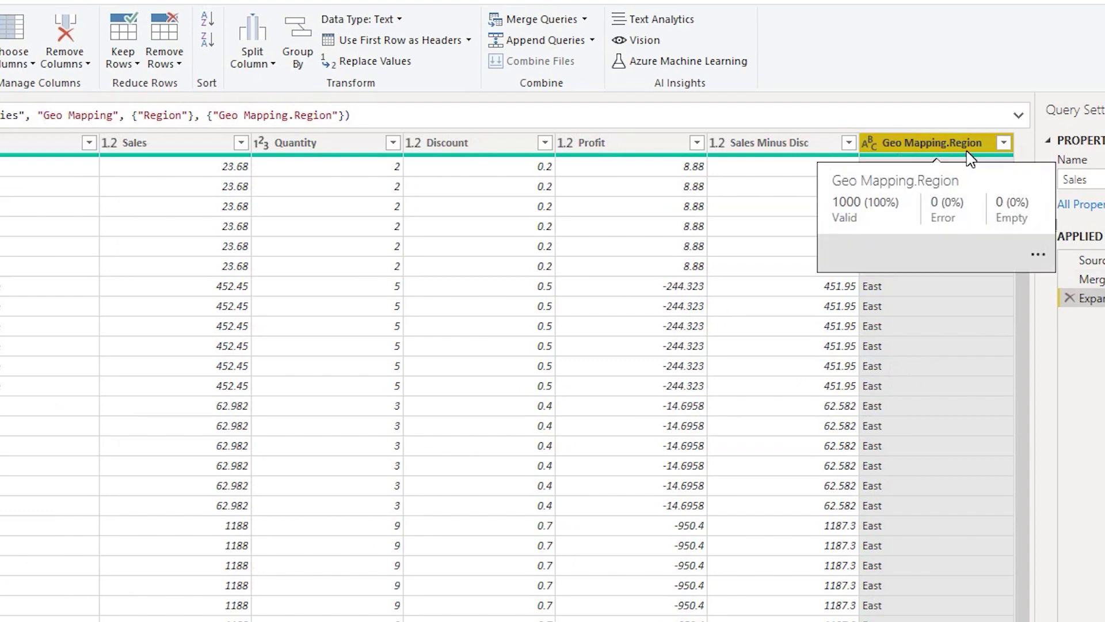
left_click(1004, 142)
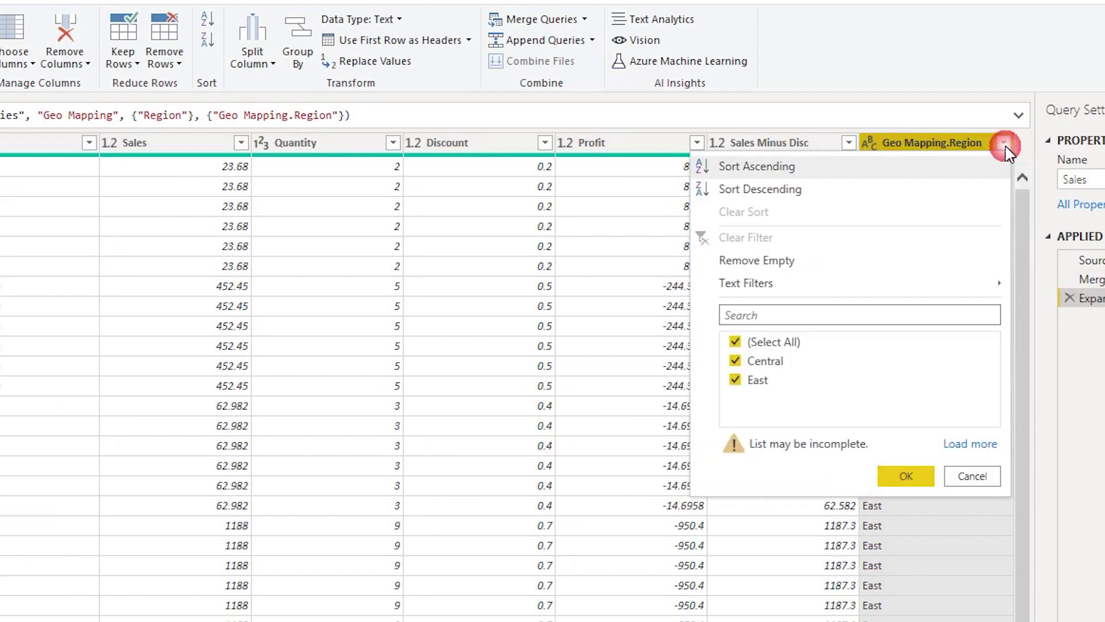
left_click(970, 443)
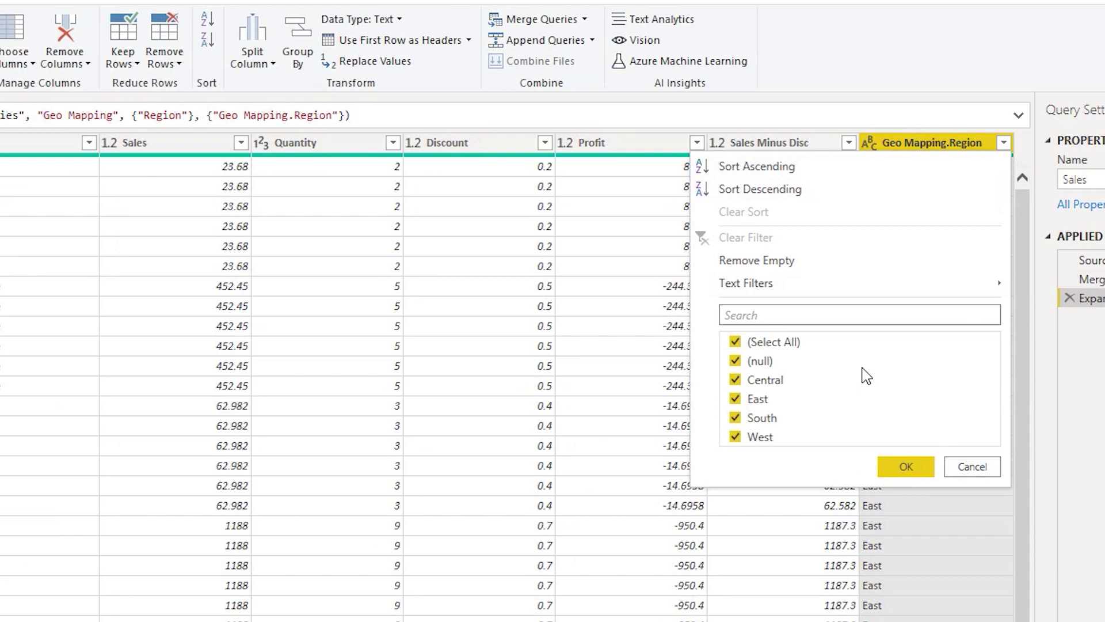
left_click(735, 343)
left_click(736, 361)
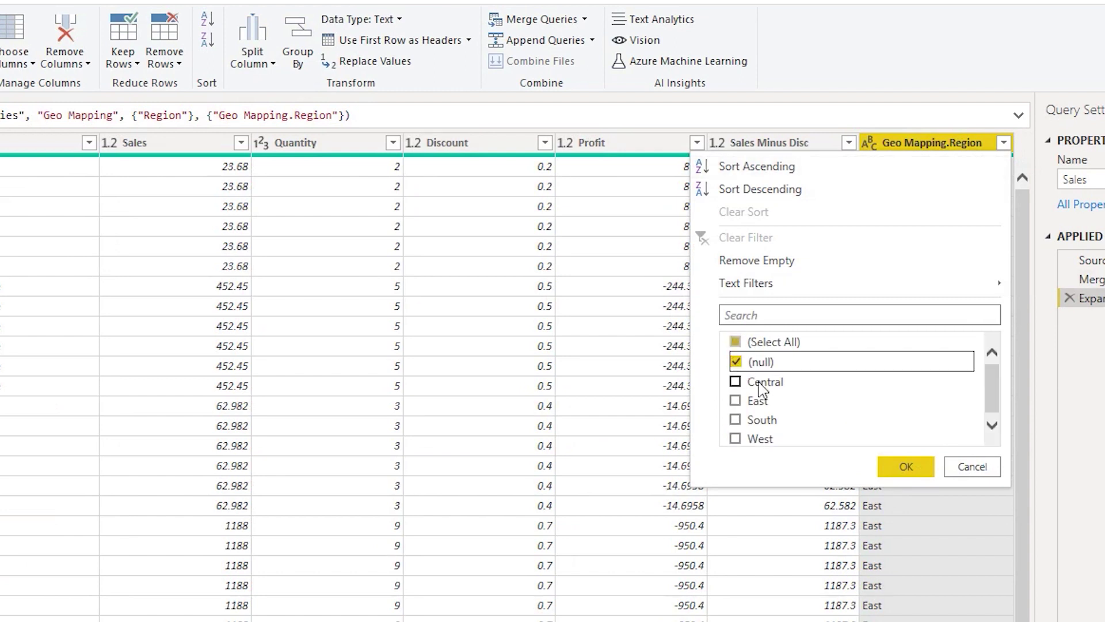
left_click(909, 470)
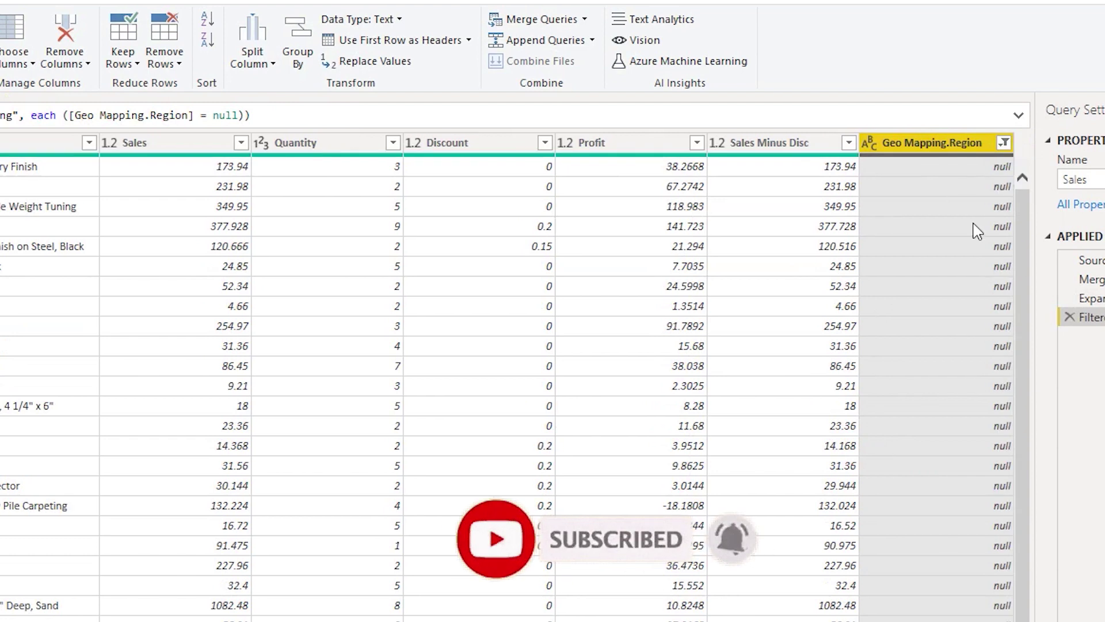
scroll(506, 374, "left", 10)
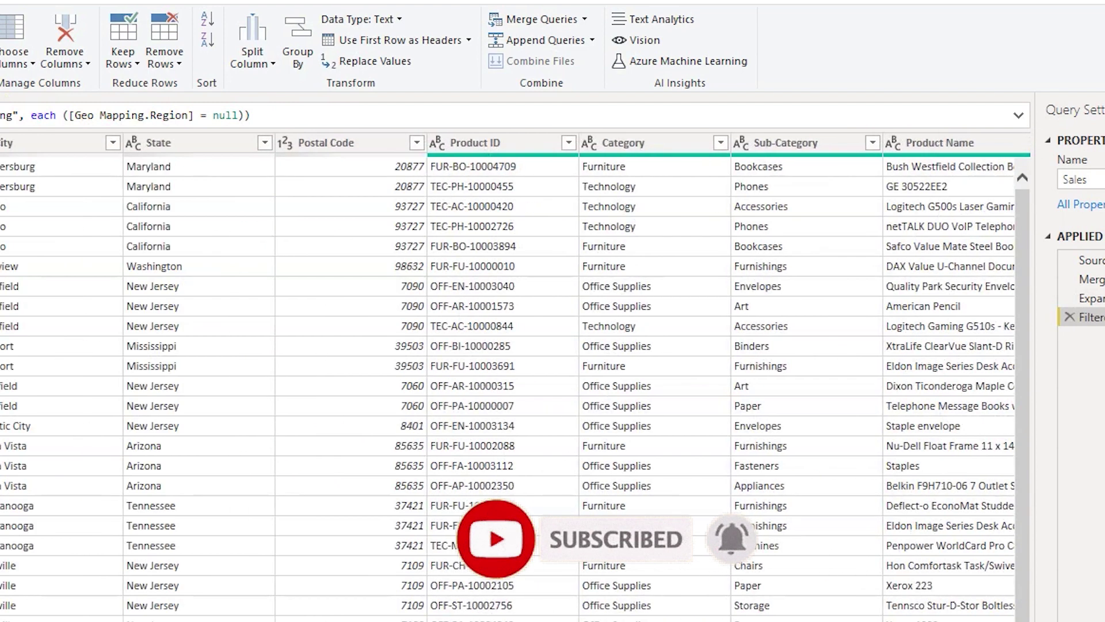
scroll(382, 316, "right", 10)
scroll(383, 315, "left", 12)
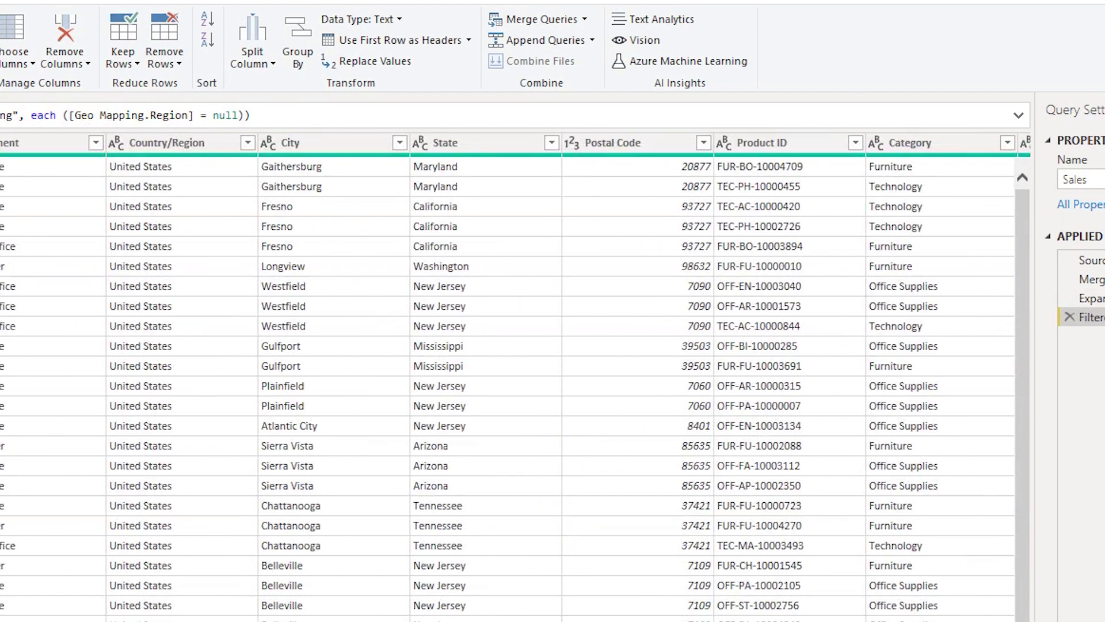
scroll(506, 374, "right", 10)
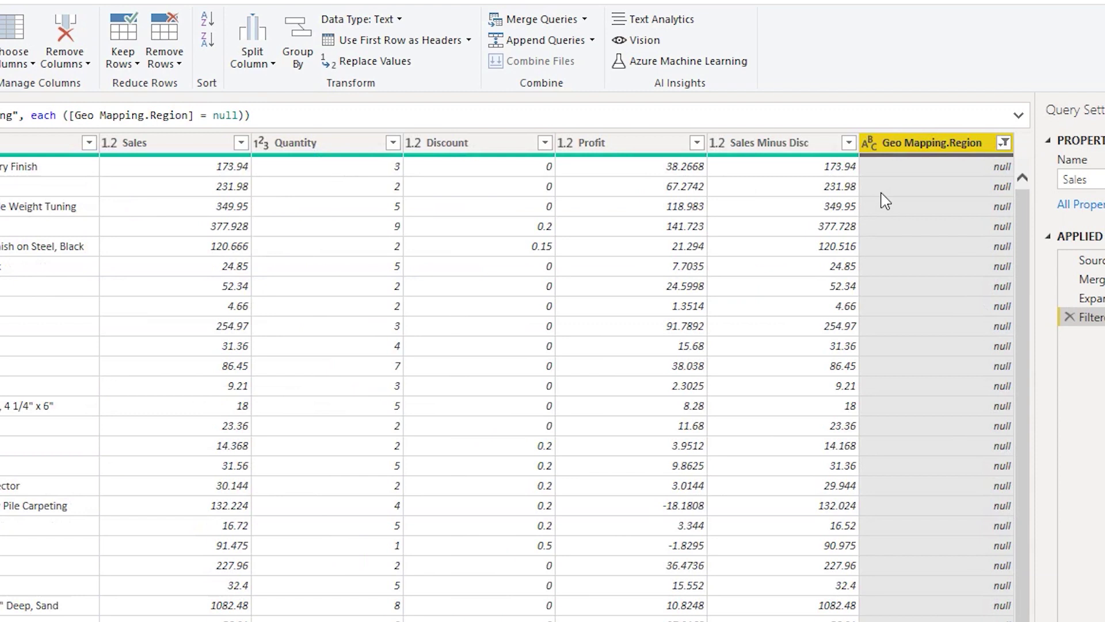